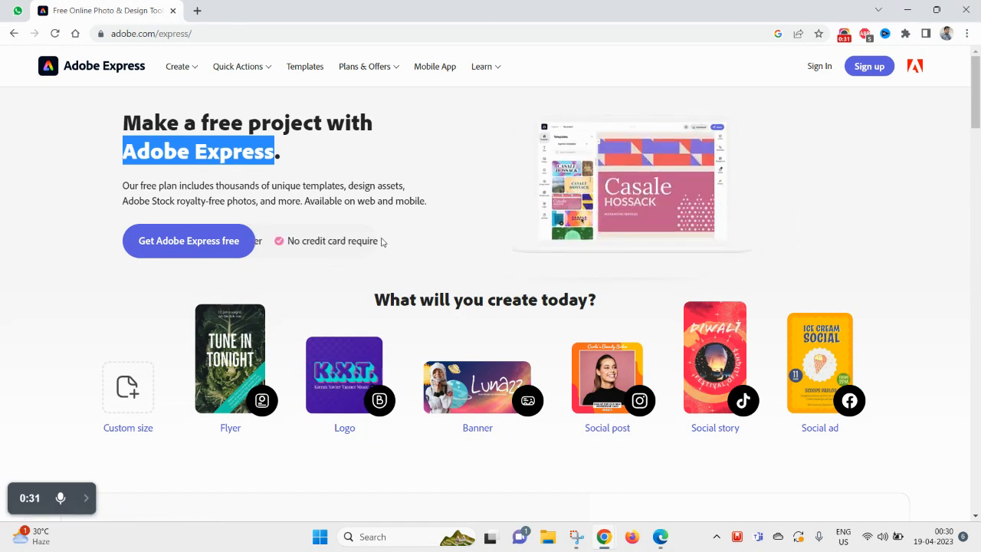
- Switch to the Edge window showing the remove.bg background remover
mouse_move(660, 539)
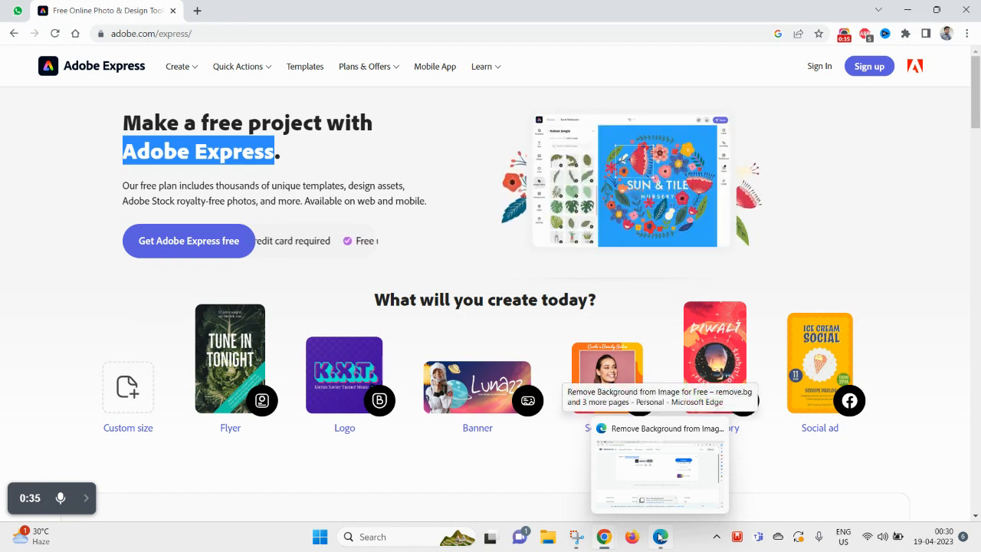
click(660, 539)
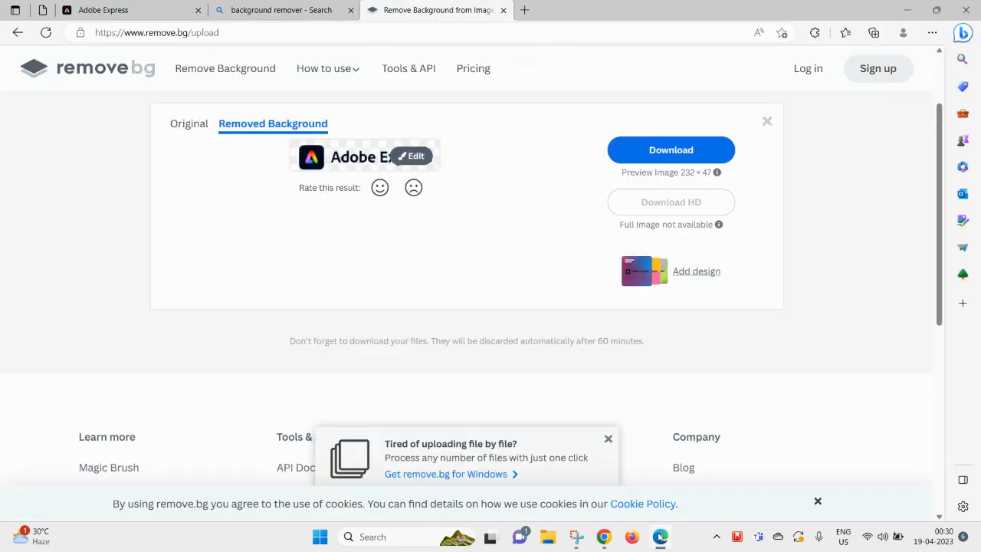
- Return to the Adobe Express tab with the 'Your Design Experience' banner project
scroll(372, 218, up, 2)
click(132, 13)
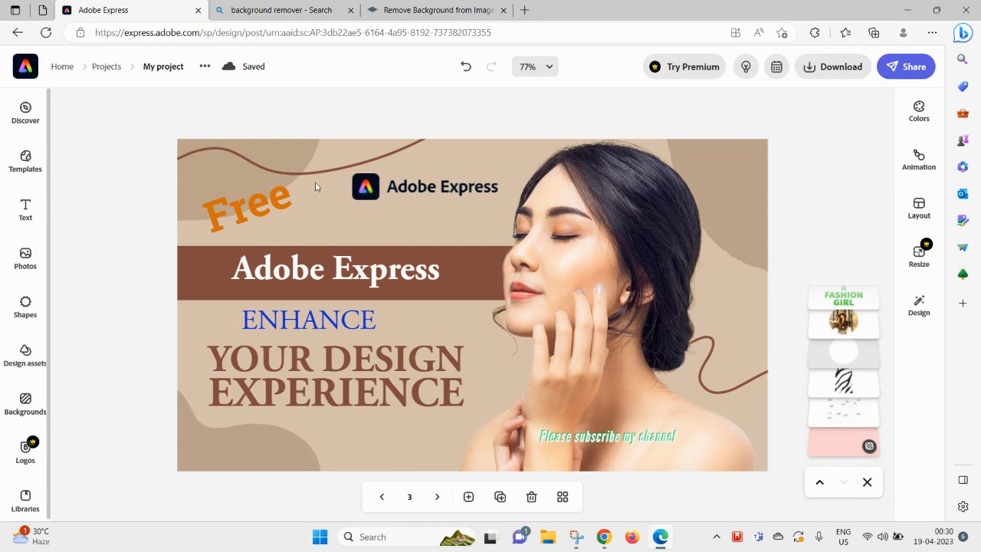
- Open Discover templates, expand the full category list and show YouTube thumbnails
click(25, 115)
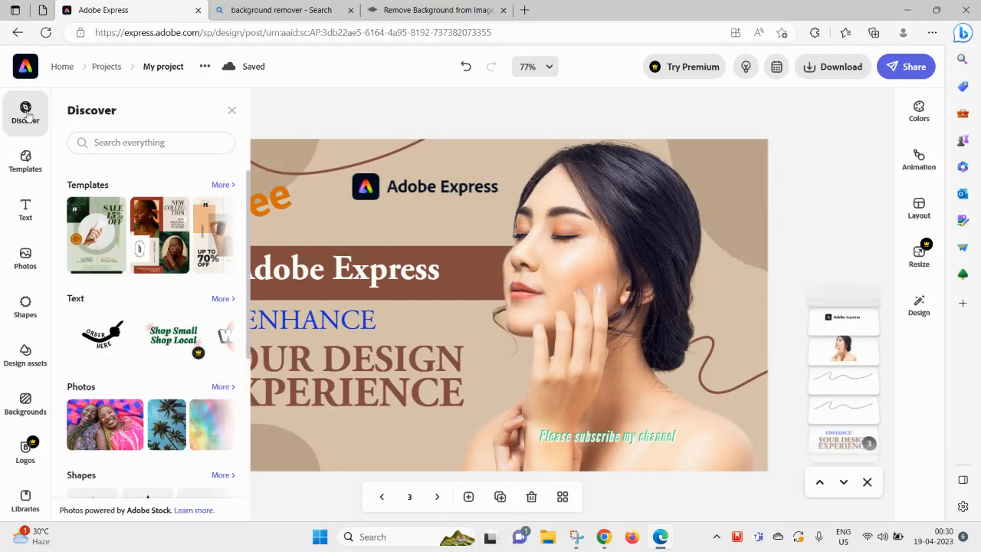
click(31, 164)
click(33, 120)
click(27, 155)
click(24, 126)
click(222, 185)
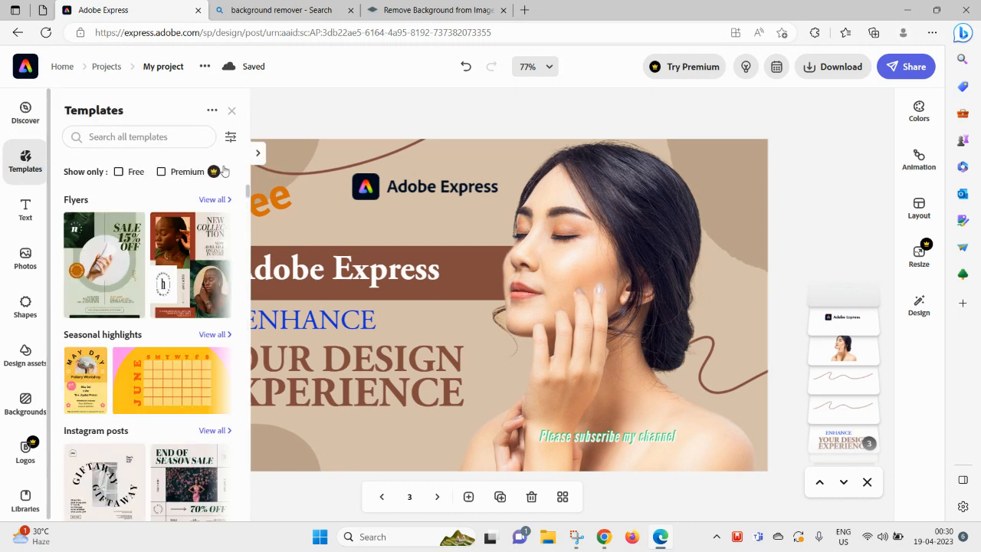
click(230, 138)
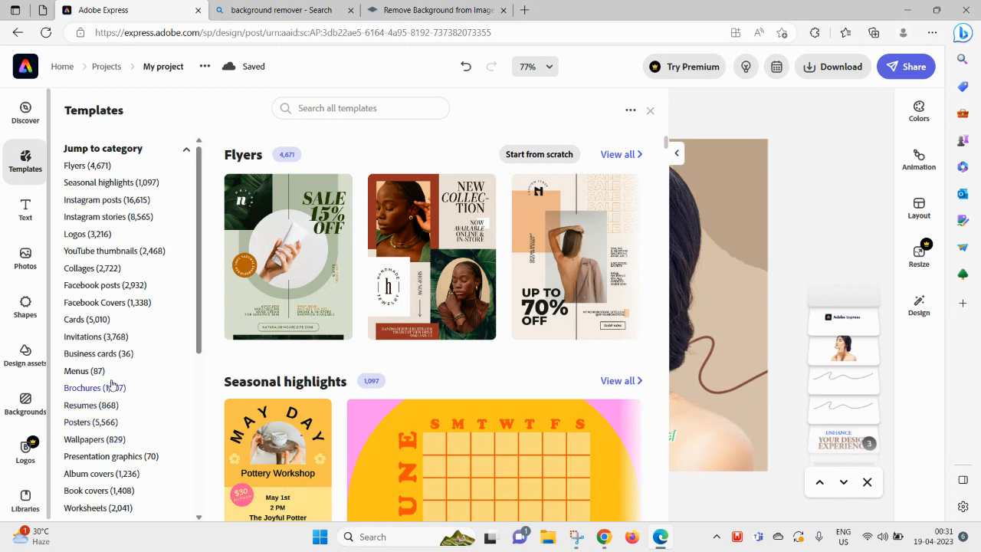
click(107, 252)
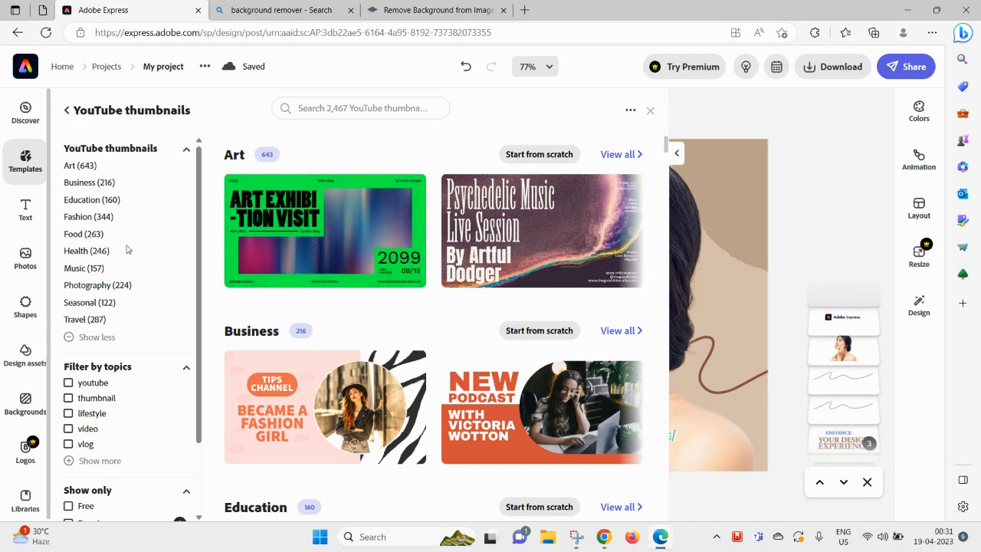
- Scroll through the YouTube thumbnail templates and pick the purple Fashion Trends Exhibition design
scroll(132, 253, down, 1)
scroll(128, 290, up, 1)
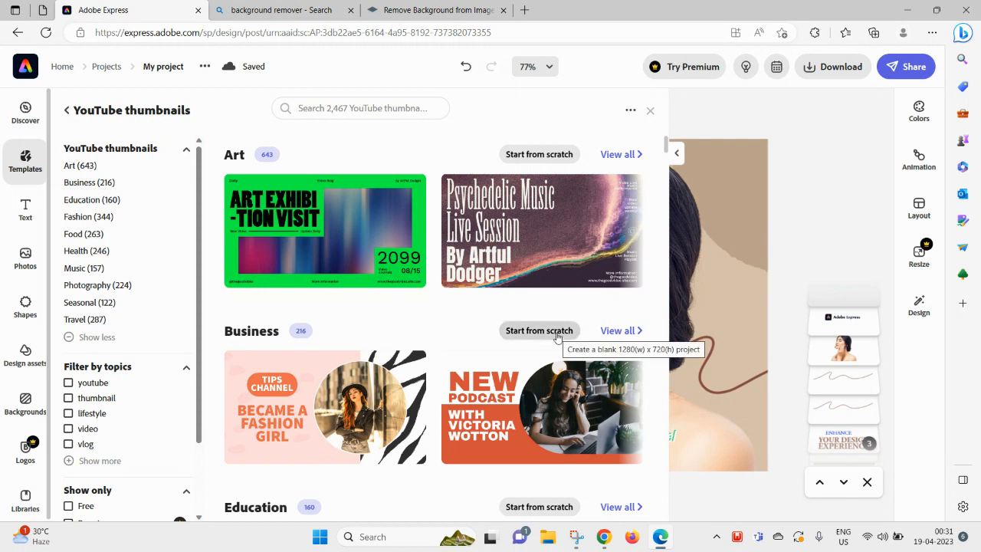
scroll(558, 337, down, 2)
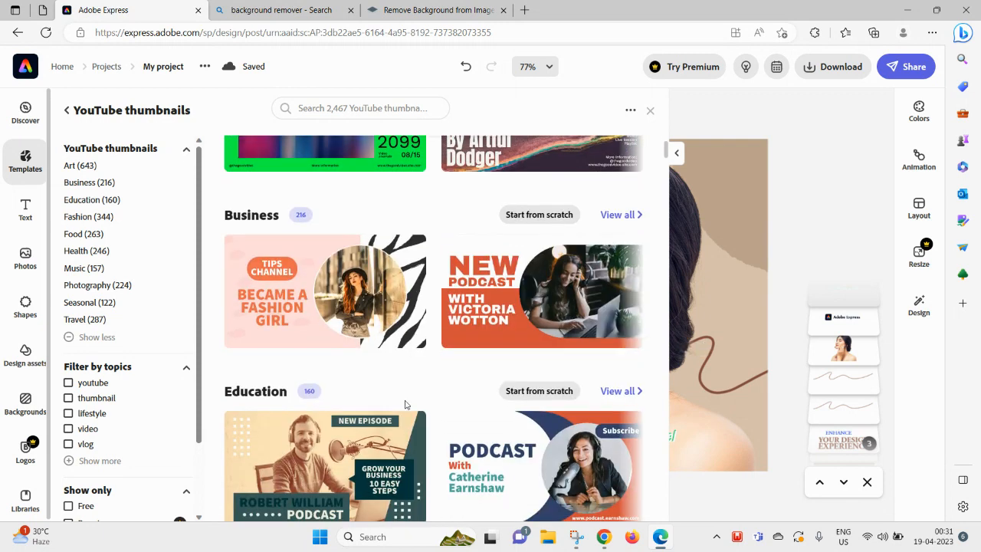
scroll(405, 404, down, 2)
scroll(406, 403, up, 1)
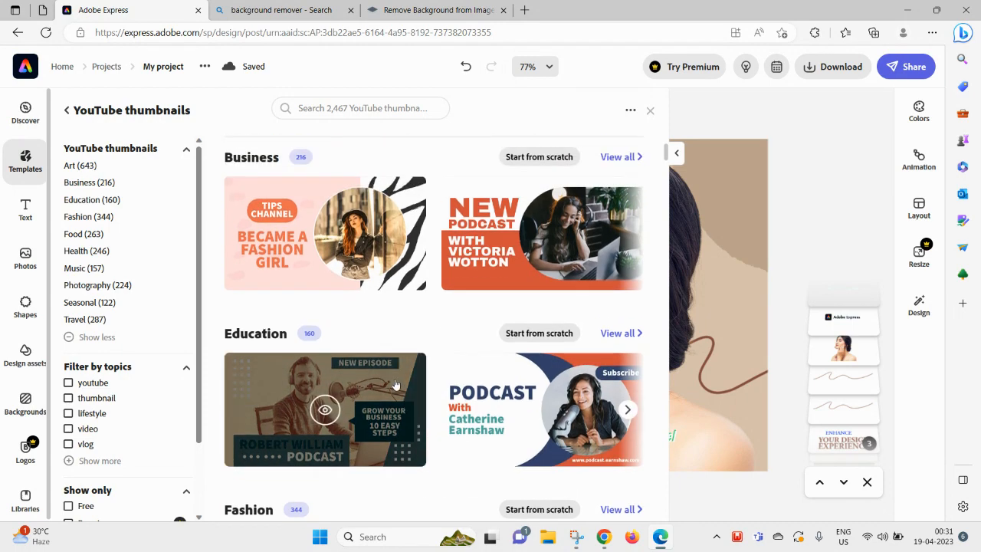
scroll(395, 383, down, 10)
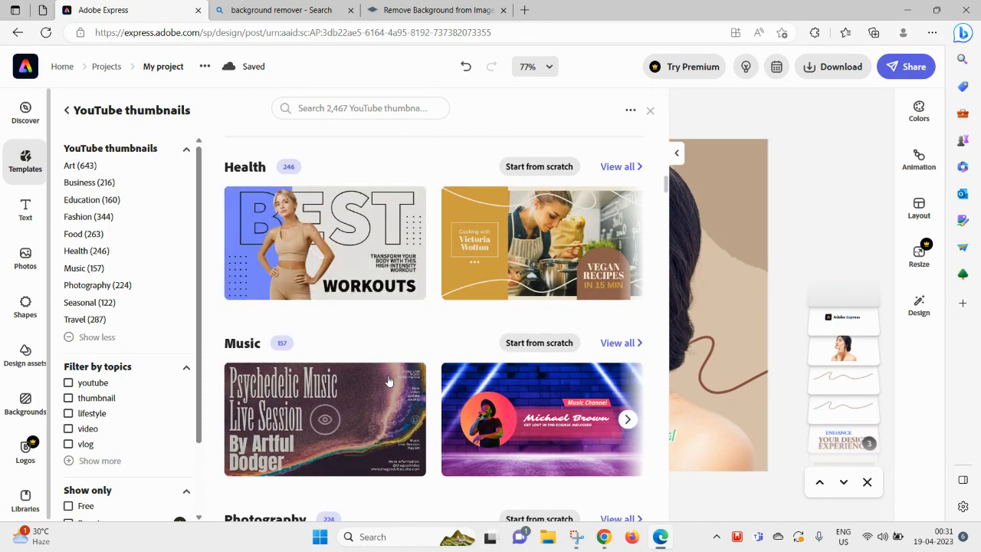
scroll(390, 381, down, 5)
scroll(406, 362, down, 8)
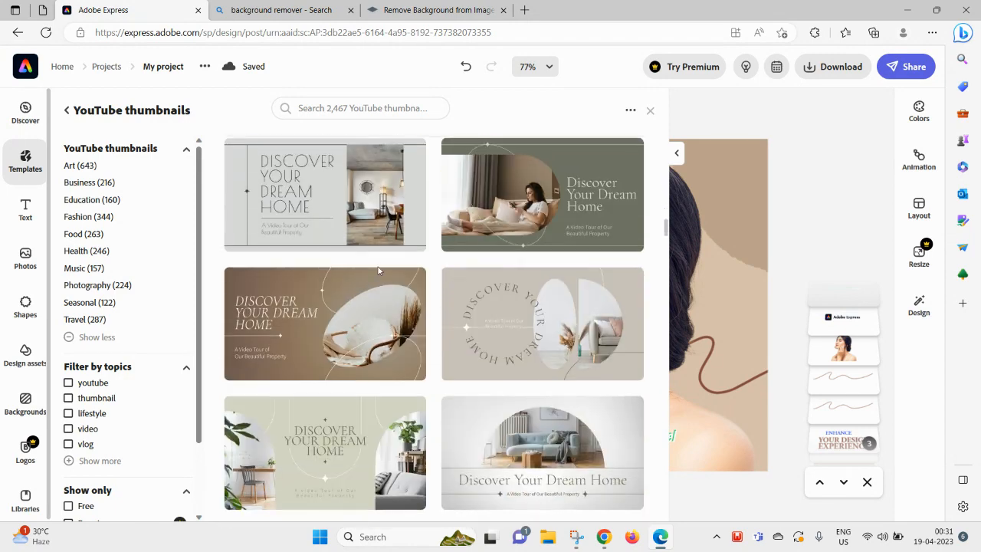
scroll(464, 319, down, 5)
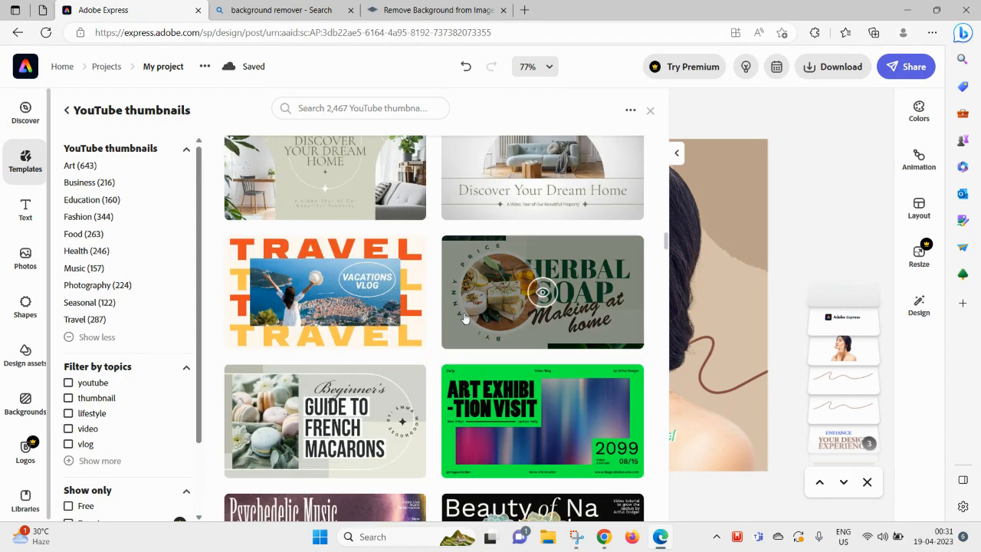
scroll(334, 390, down, 7)
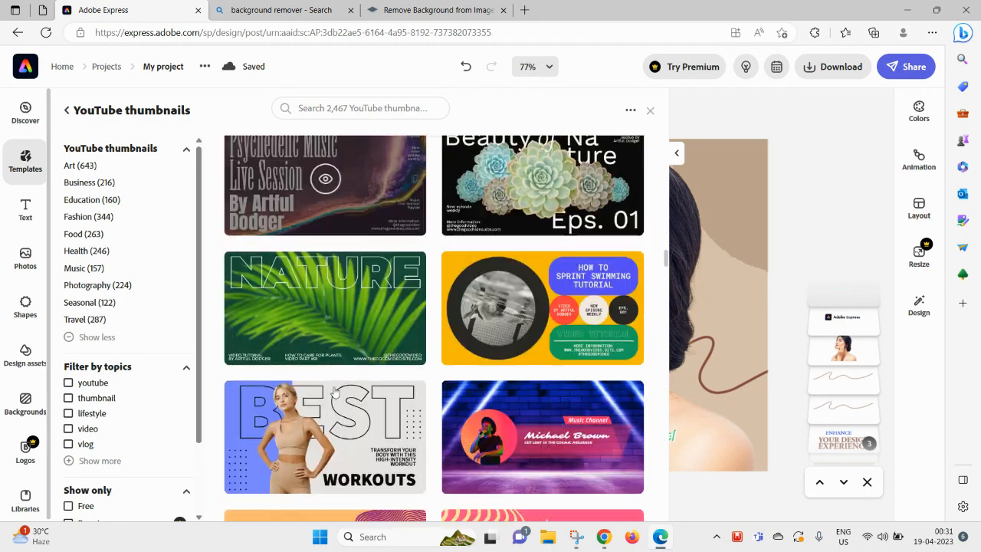
scroll(337, 436, down, 6)
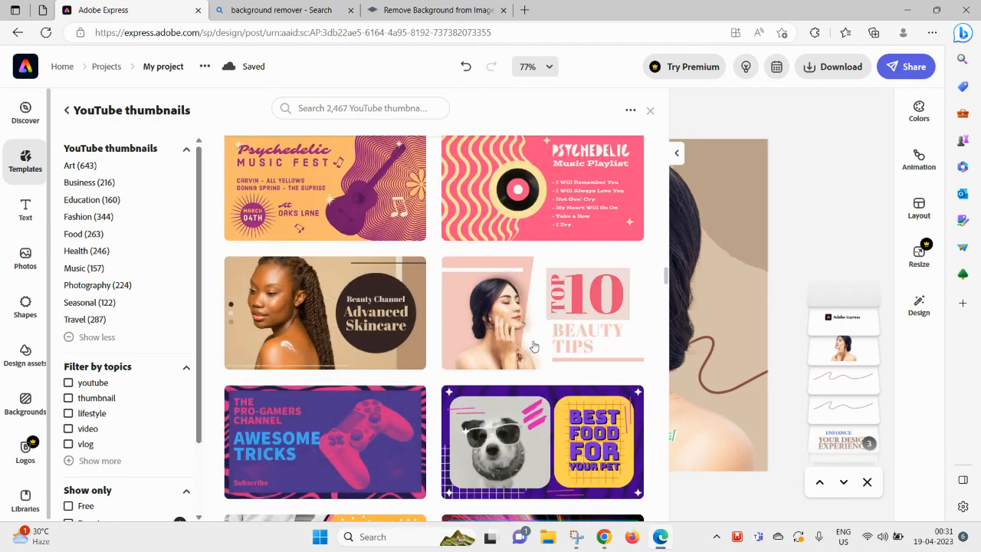
scroll(534, 346, down, 3)
scroll(492, 419, down, 3)
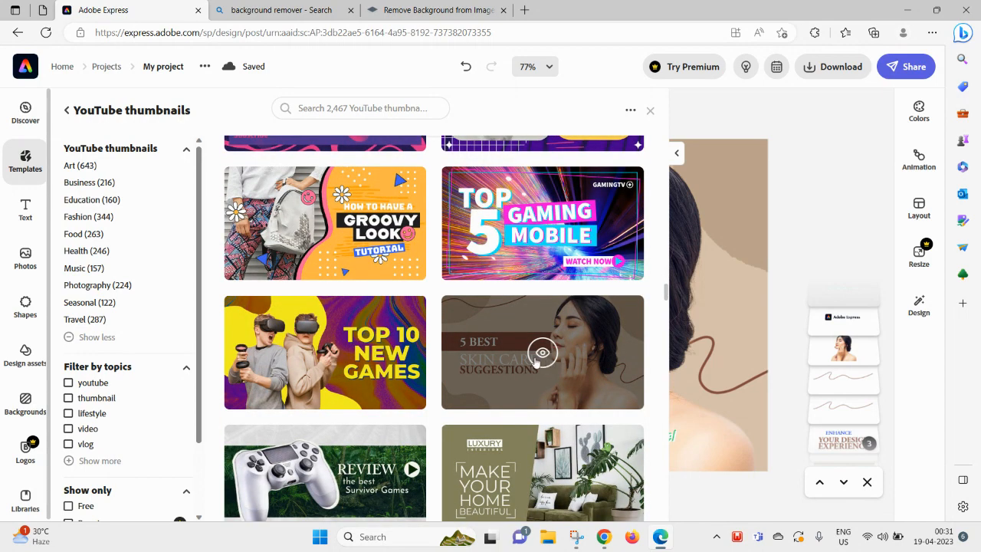
scroll(542, 357, down, 4)
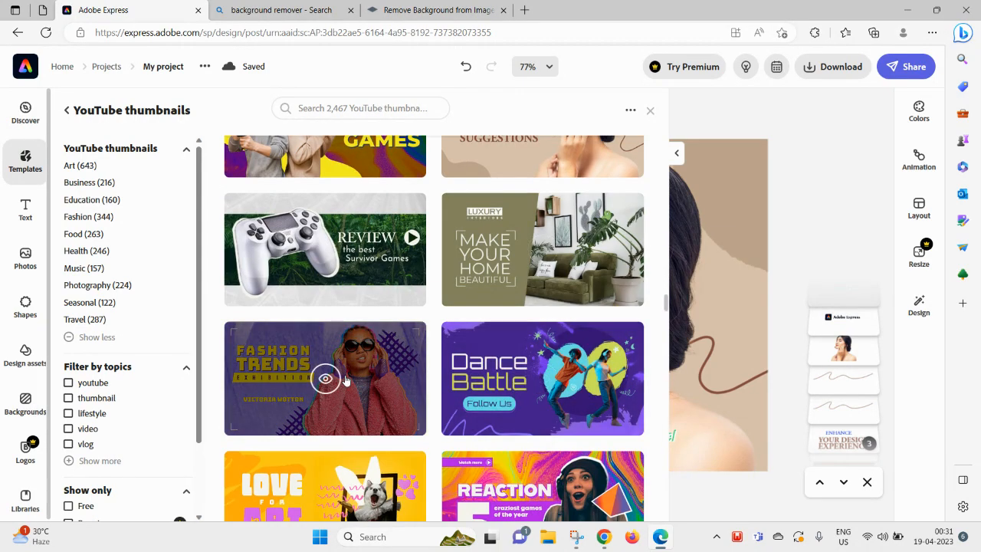
click(343, 381)
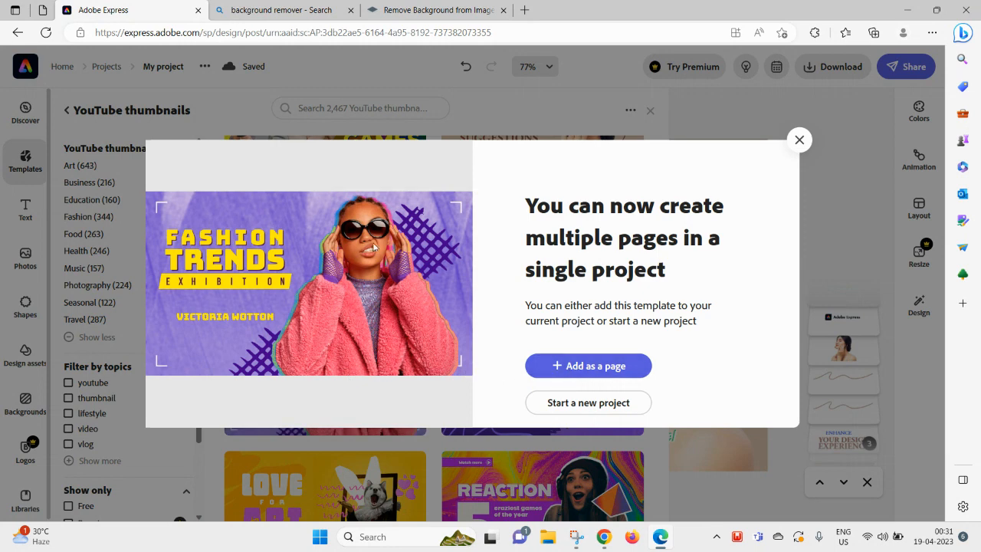
- Add the Fashion Trends template as page 4 and close the templates panel
click(583, 365)
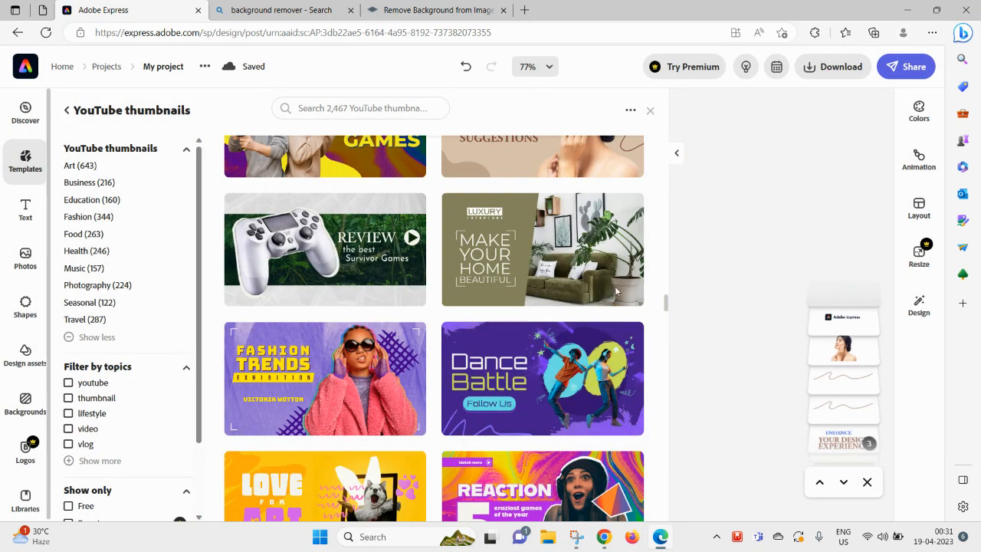
click(678, 153)
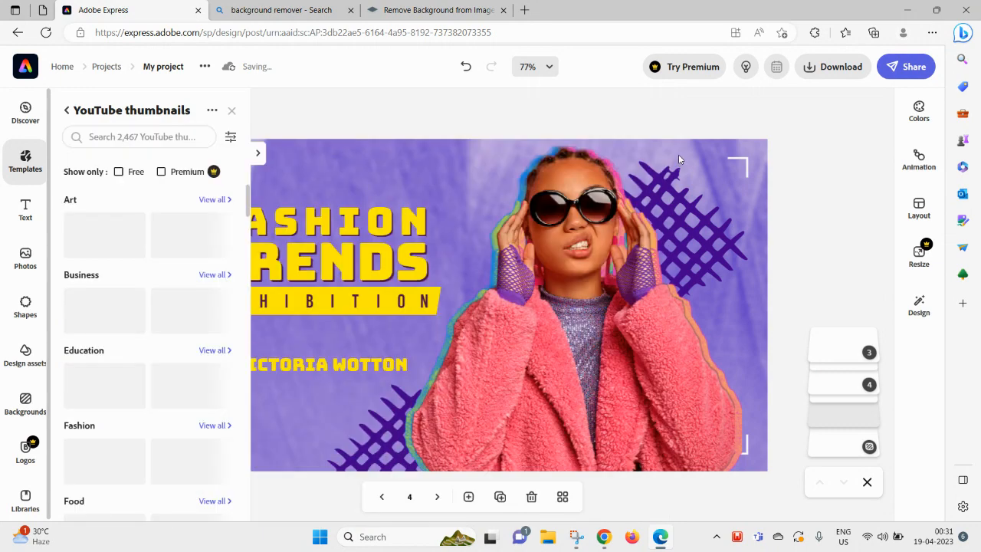
click(231, 110)
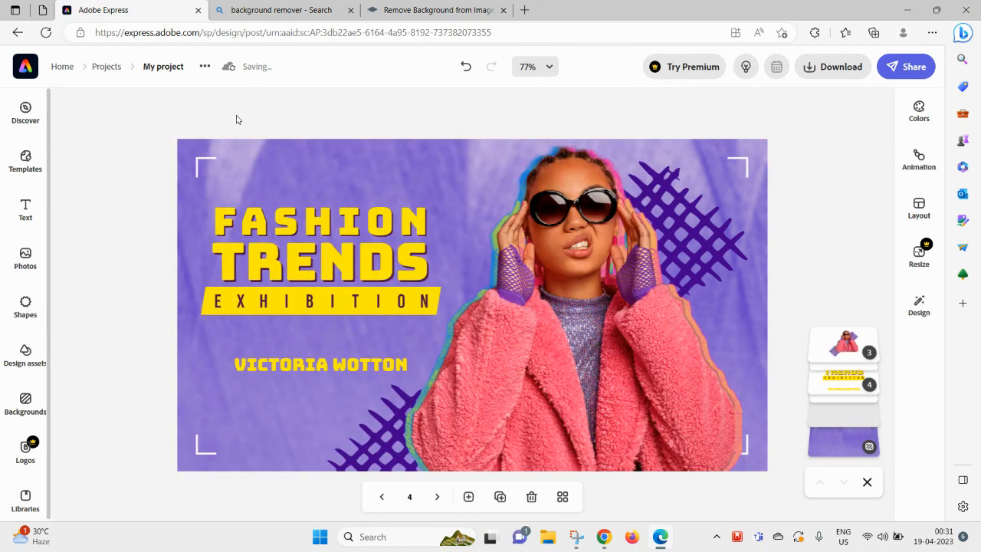
click(569, 241)
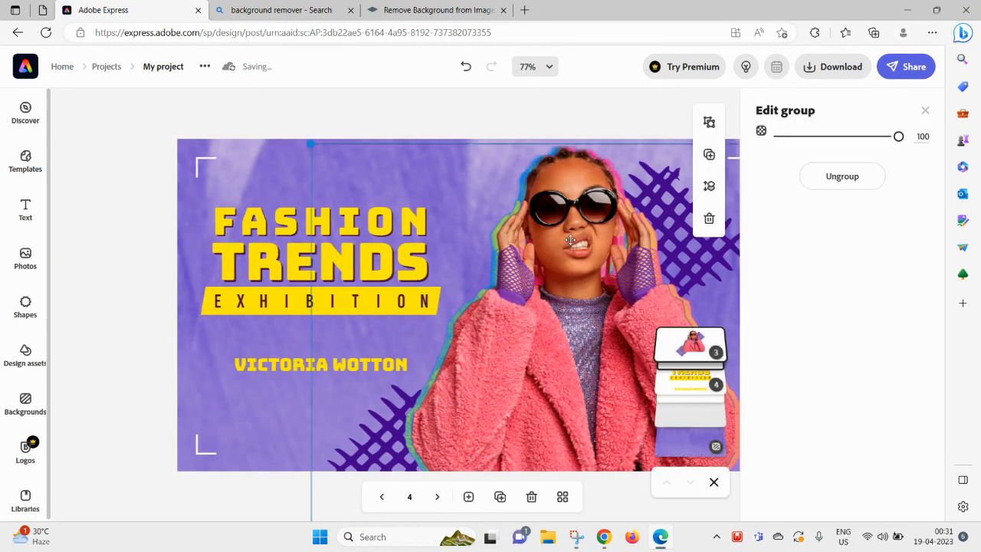
- Add a pink-backdrop stock photo of a woman and delete the sunglasses model photo group
double_click(567, 240)
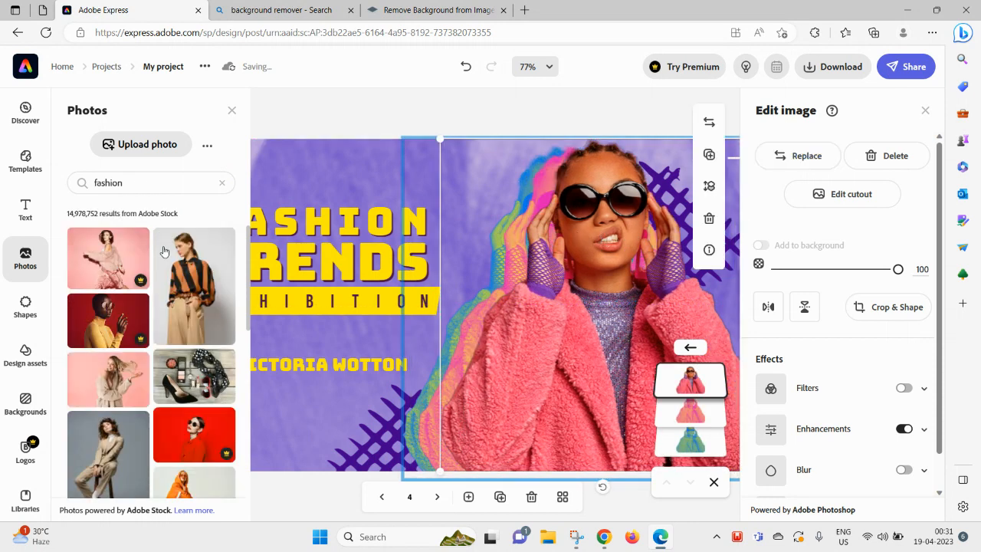
scroll(191, 375, down, 2)
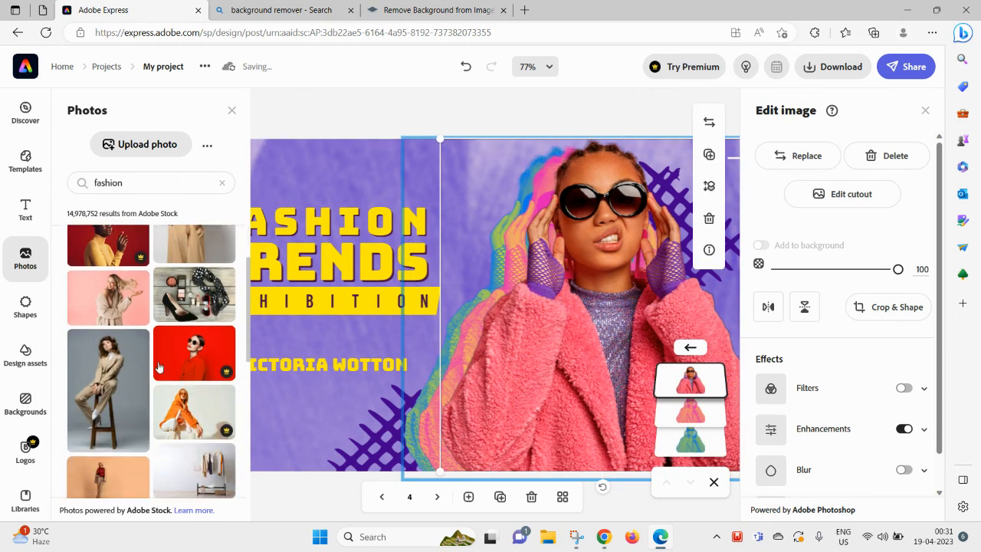
click(108, 308)
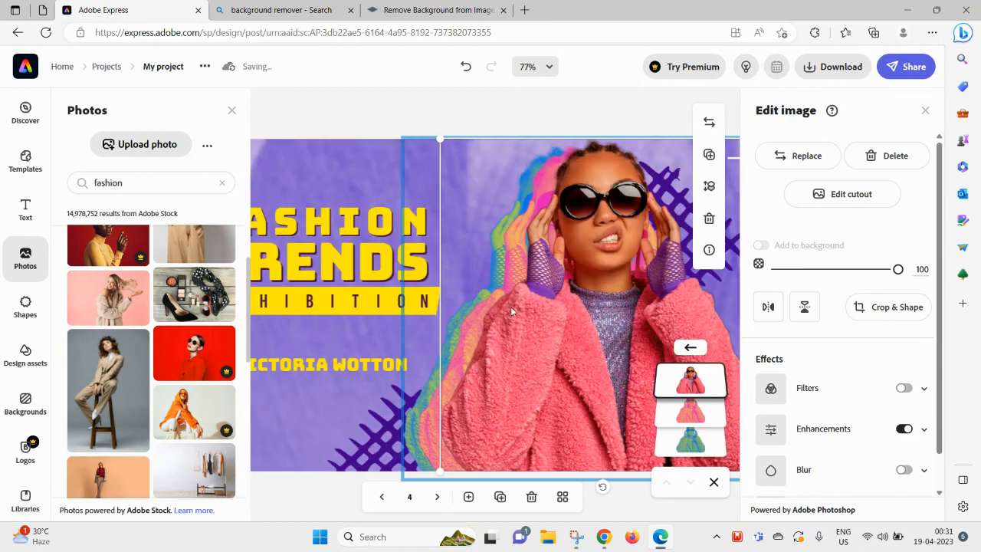
click(550, 264)
key(Delete)
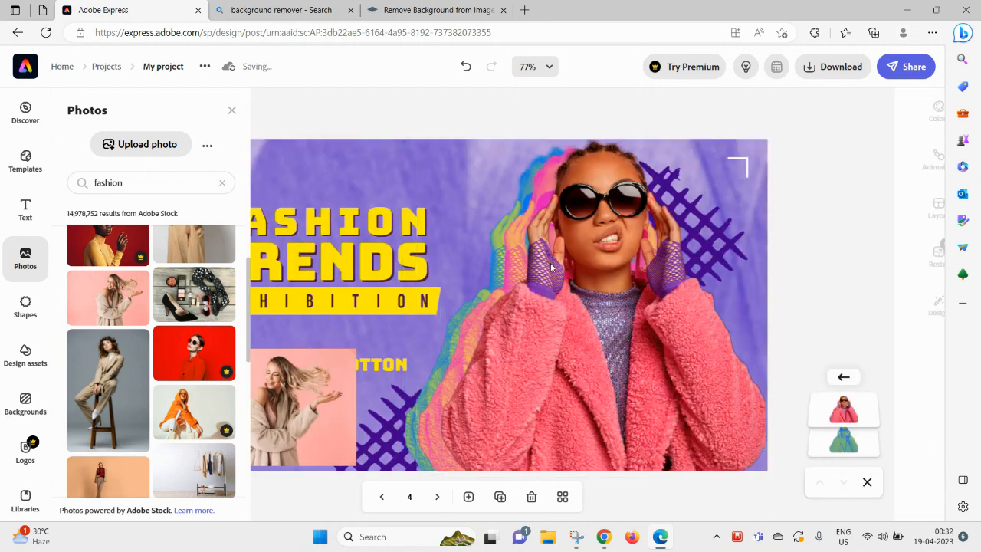
click(551, 257)
key(Delete)
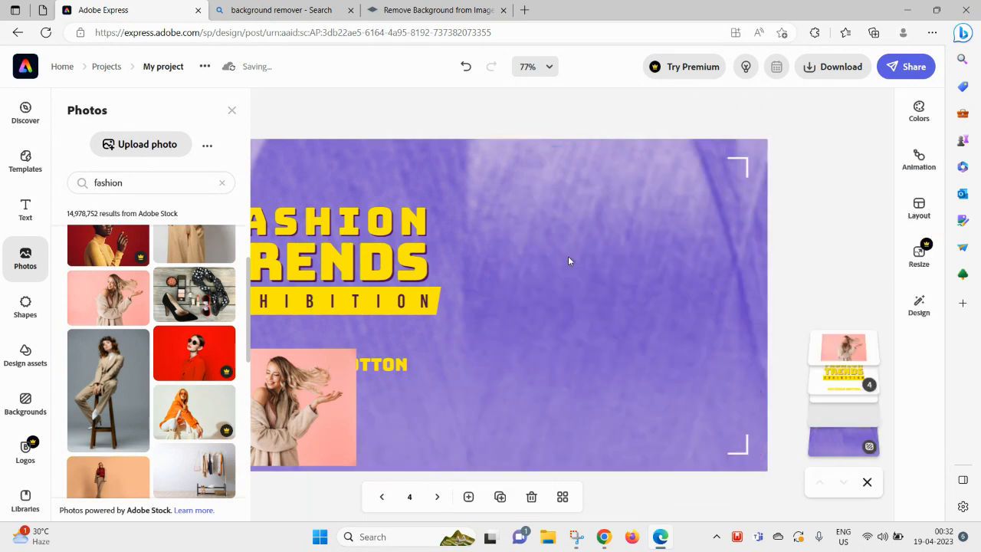
click(568, 256)
- Move the pink-backdrop photo to the upper right, resize it and send it to back
drag(309, 402, 648, 262)
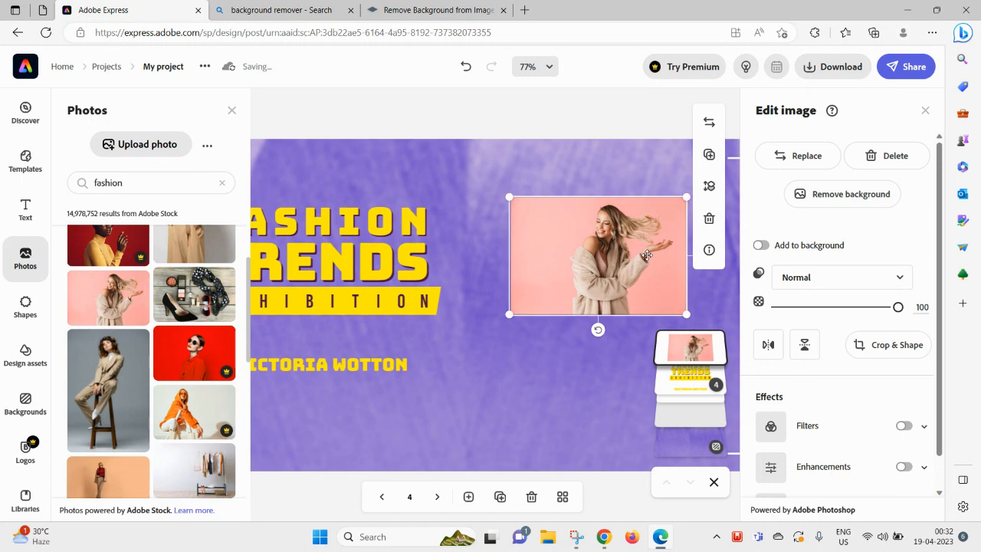
drag(508, 314, 603, 369)
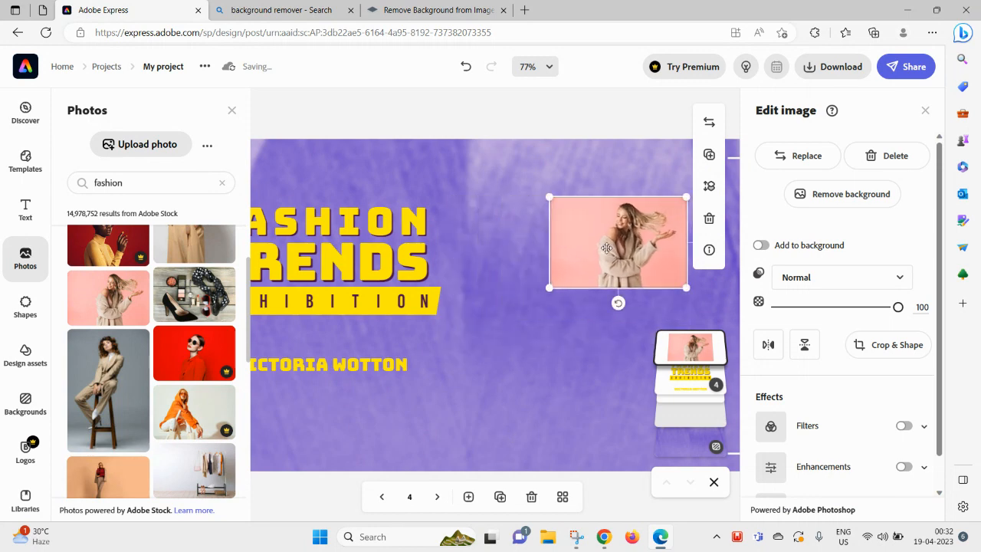
click(709, 186)
click(674, 204)
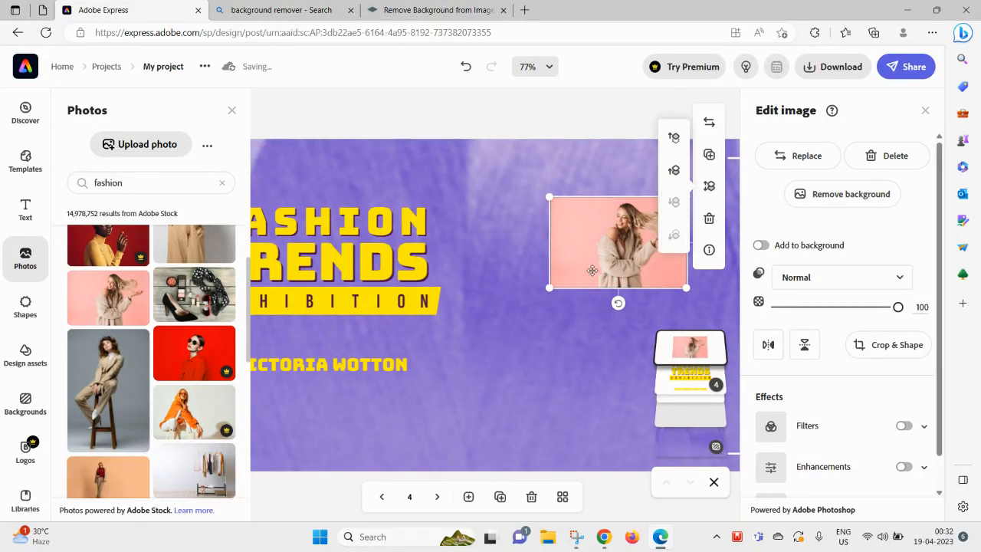
drag(549, 287, 429, 368)
drag(499, 470, 544, 439)
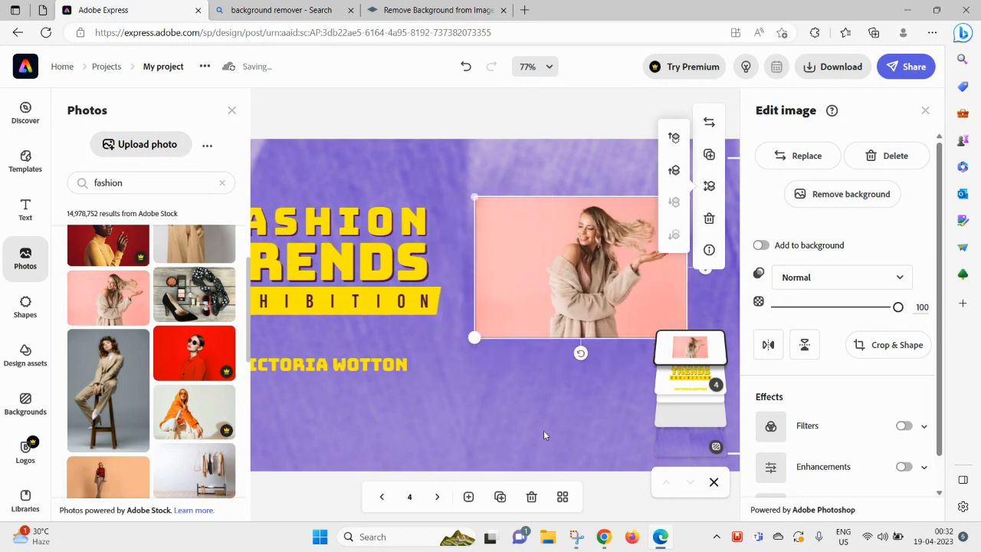
click(232, 112)
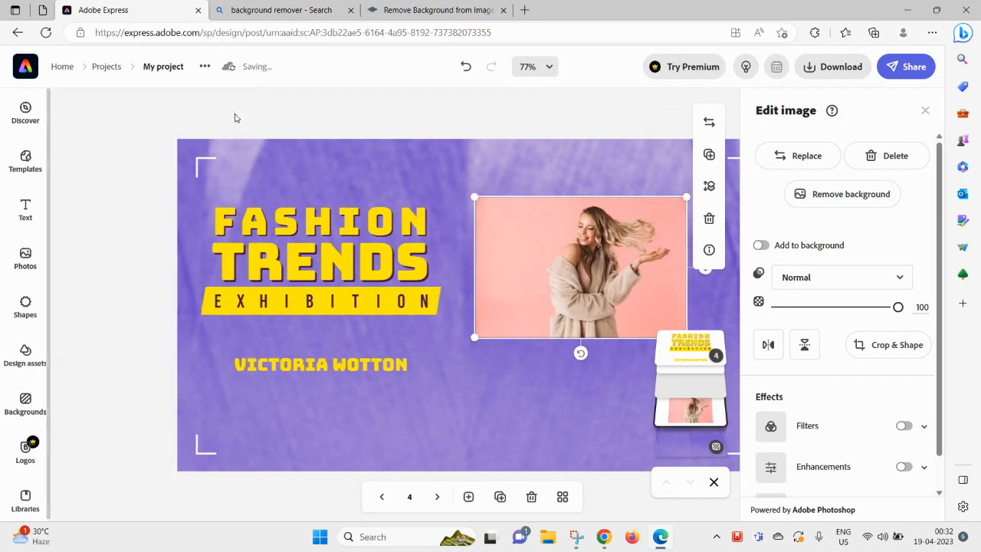
click(710, 188)
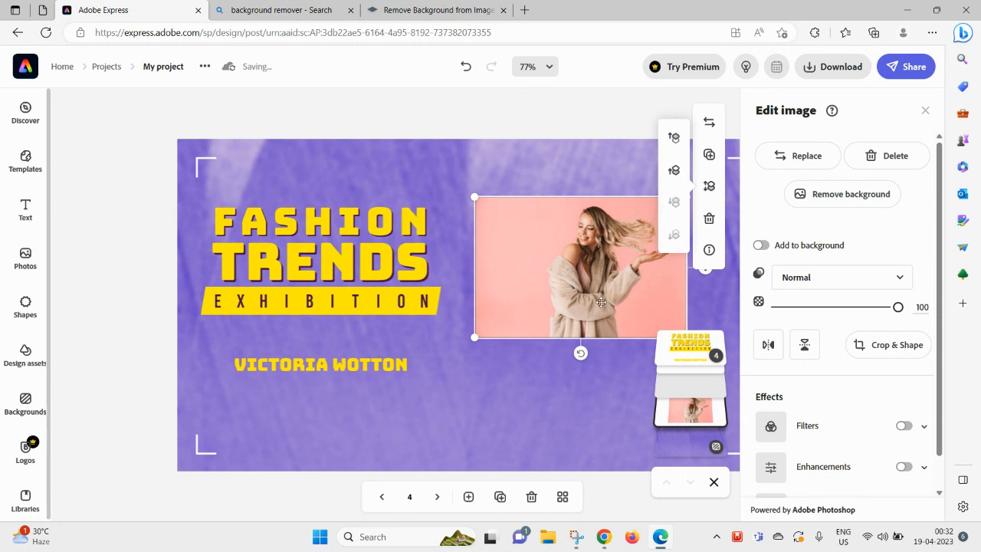
click(578, 279)
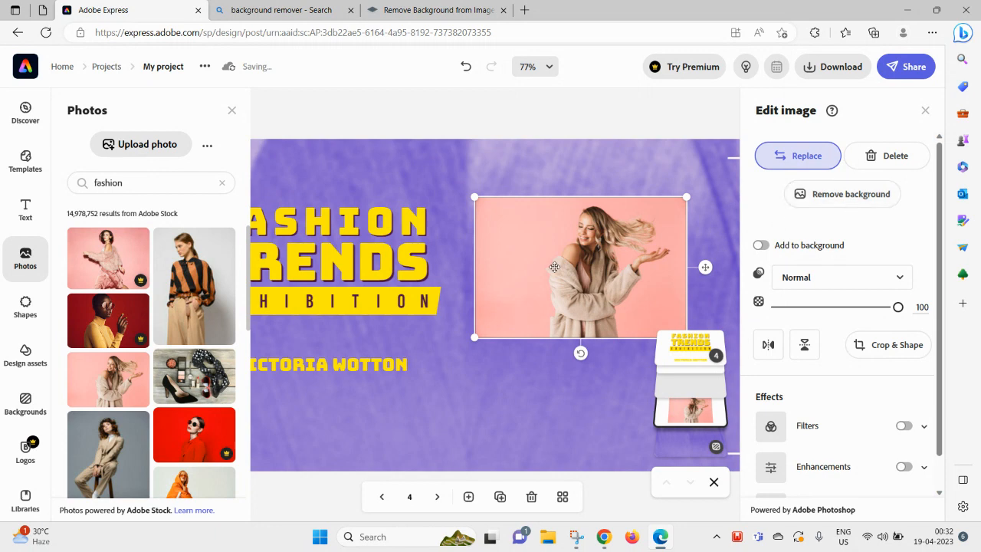
- Make the photo part of the page background and widen it into the purple panel
click(759, 246)
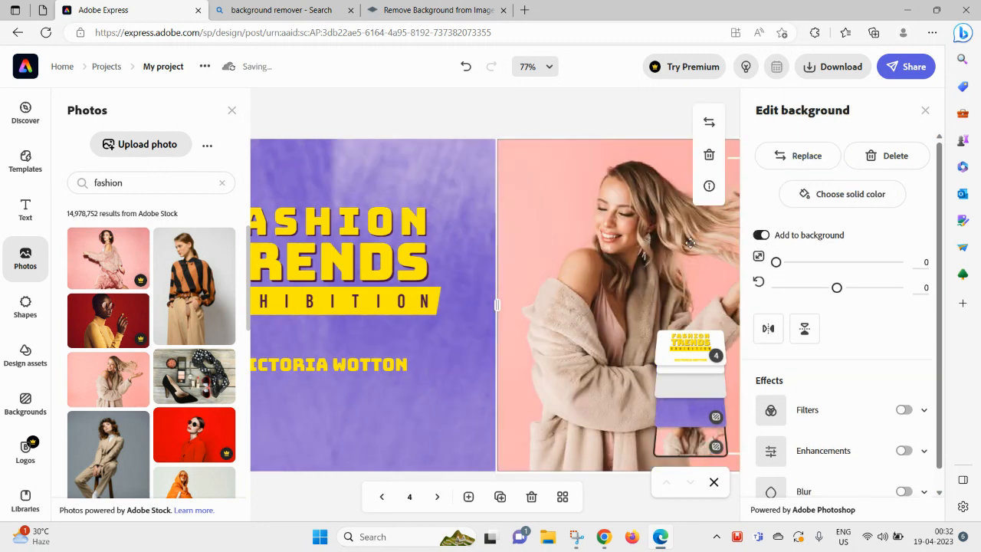
click(232, 112)
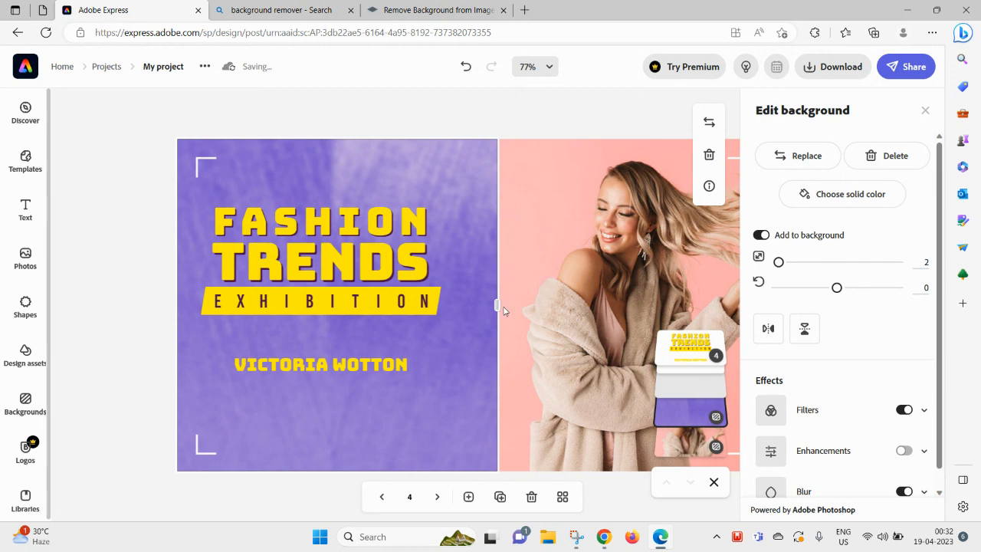
mouse_move(497, 305)
mouse_down()
mouse_move(194, 312)
mouse_move(596, 306)
mouse_move(516, 306)
mouse_up()
drag(676, 246, 654, 262)
drag(514, 304, 480, 306)
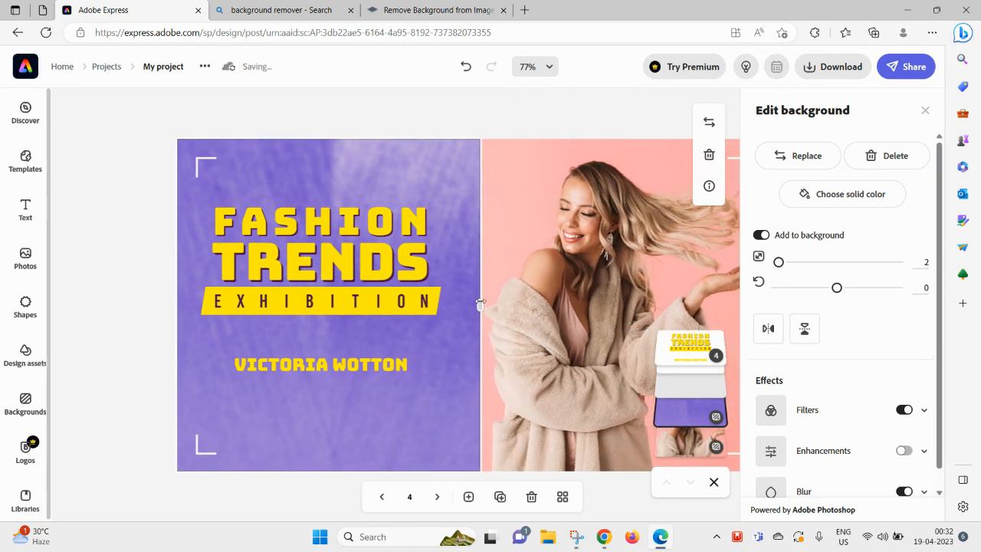
click(925, 111)
- Fine-tune the background photo's position and width beside the purple title panel
click(591, 282)
drag(542, 271, 550, 272)
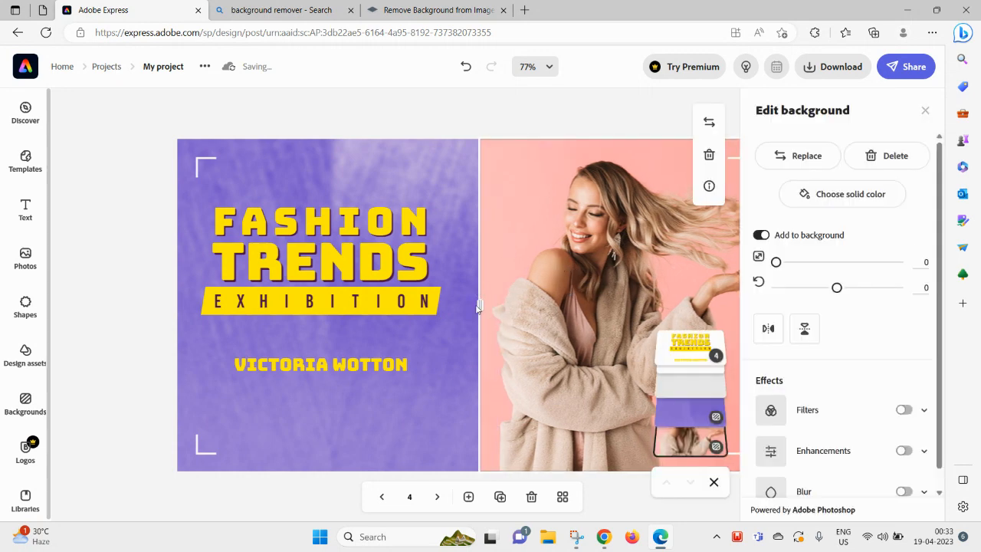
drag(478, 305, 460, 305)
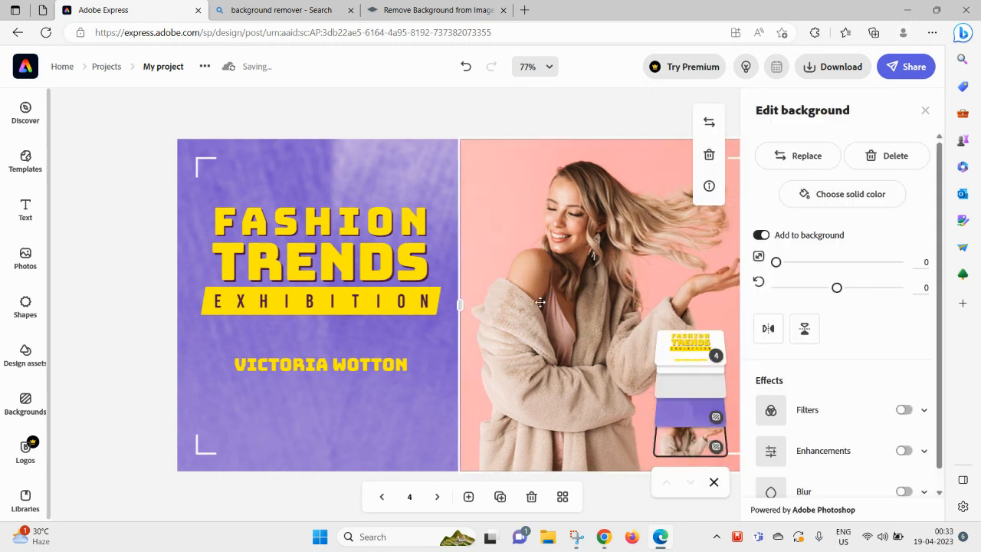
click(925, 113)
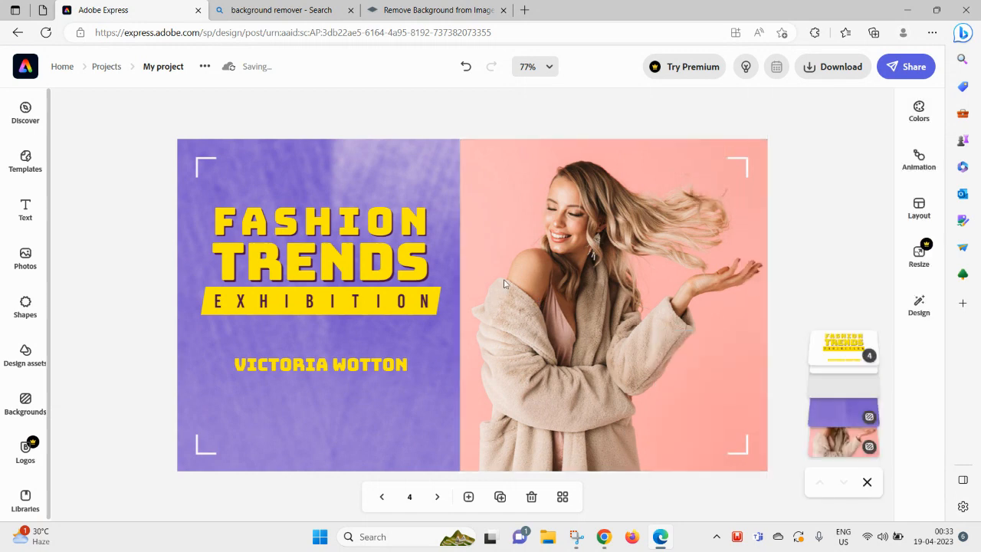
click(593, 287)
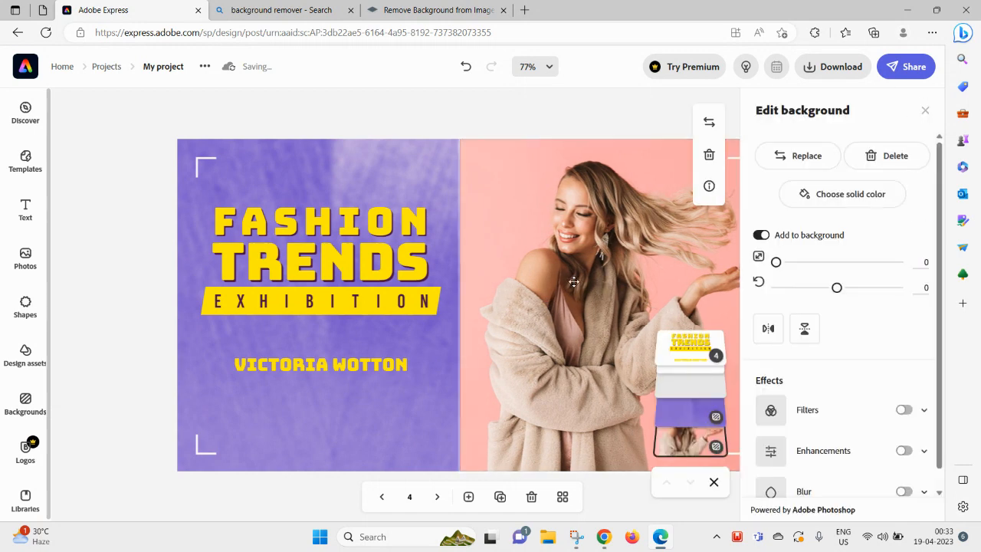
click(925, 112)
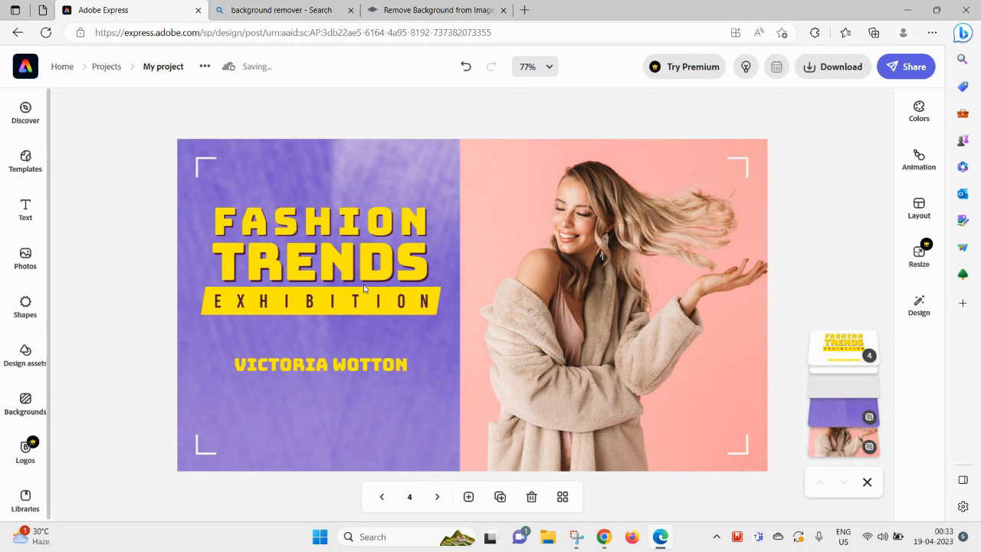
click(402, 274)
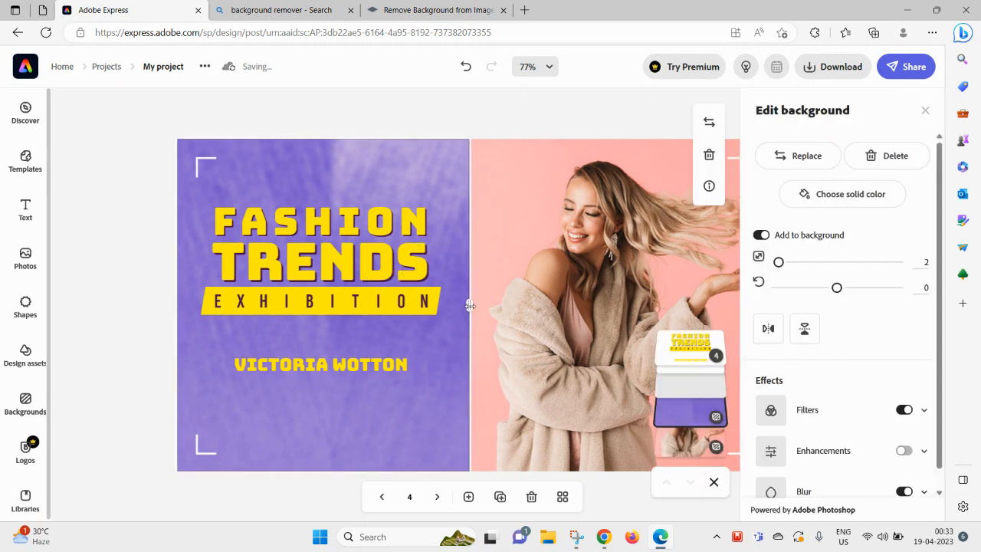
click(356, 251)
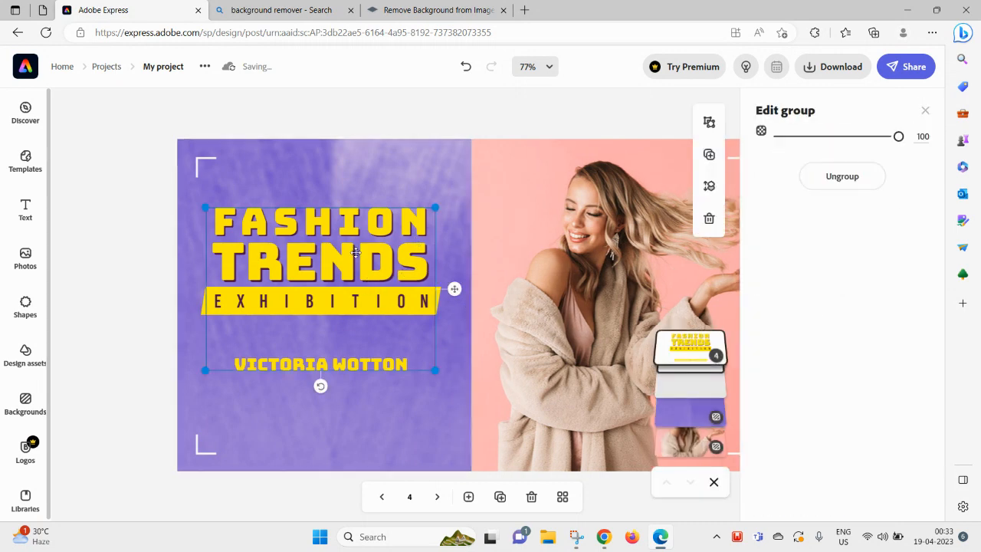
click(925, 110)
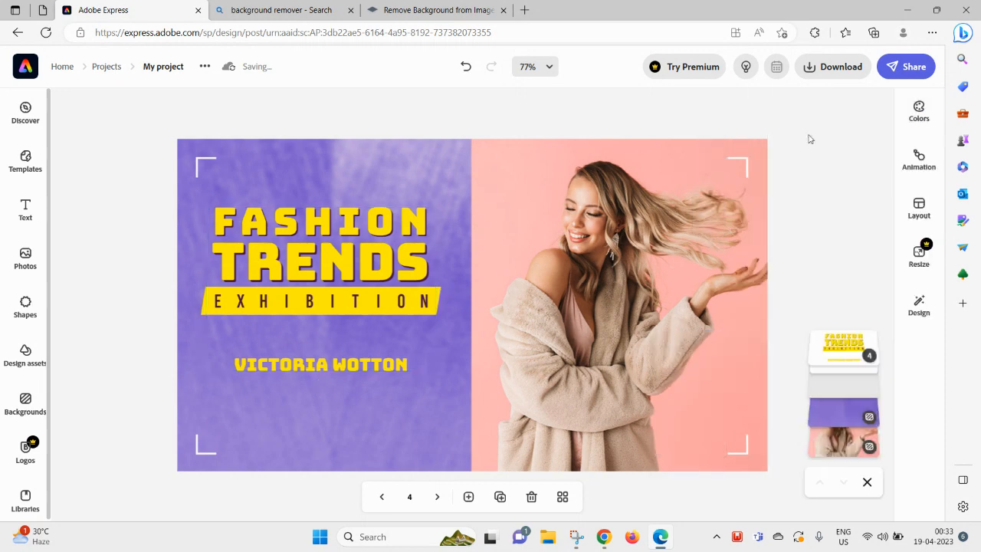
click(300, 288)
- Replace the title's TRENDS line with 'My Style'
click(307, 249)
click(308, 249)
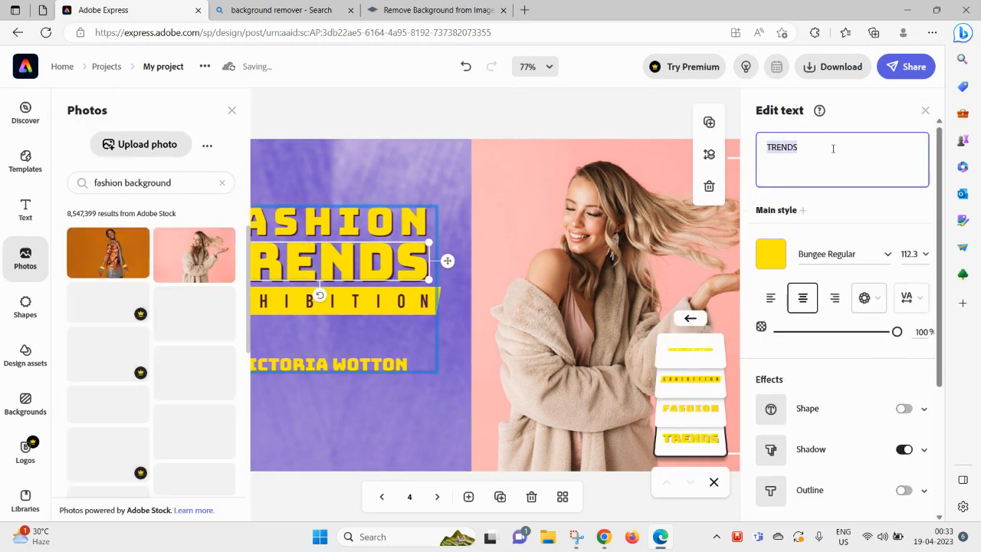
text(My Style)
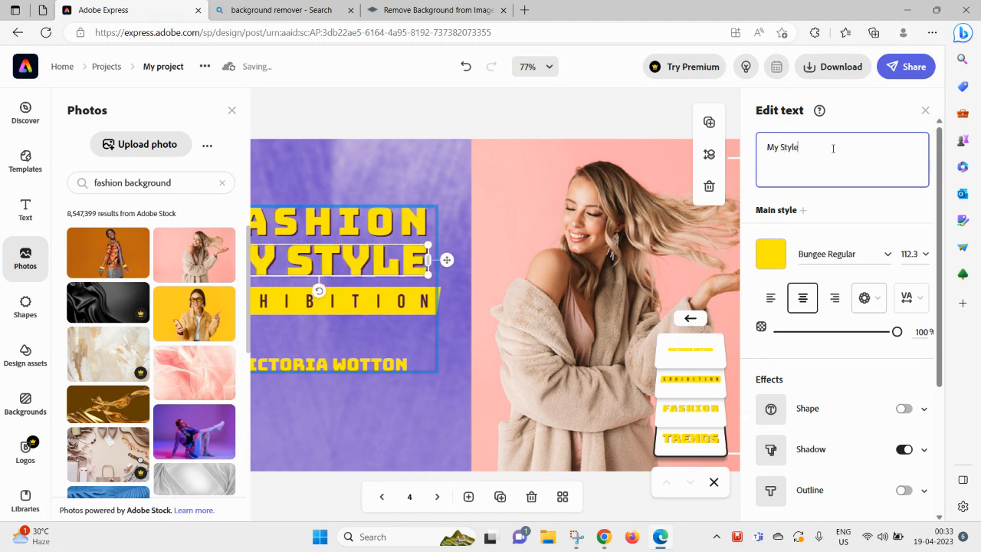
click(504, 229)
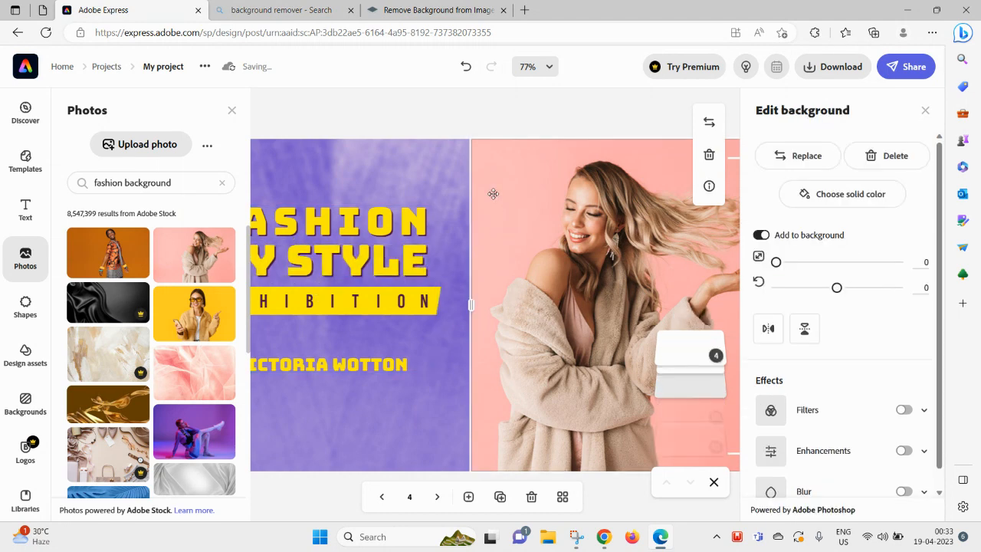
- Select the FASHION line inside the title group
click(232, 110)
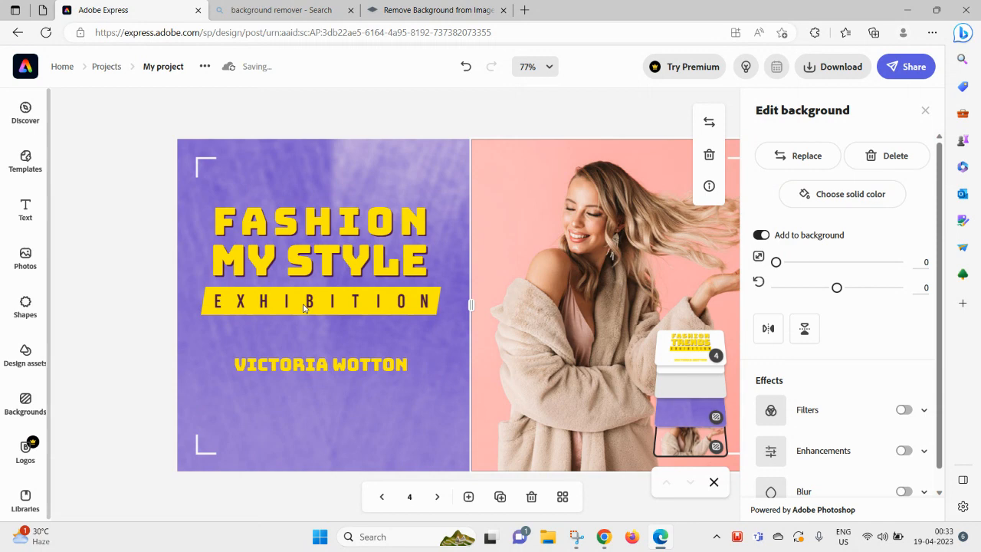
click(304, 303)
click(310, 224)
click(310, 222)
click(310, 221)
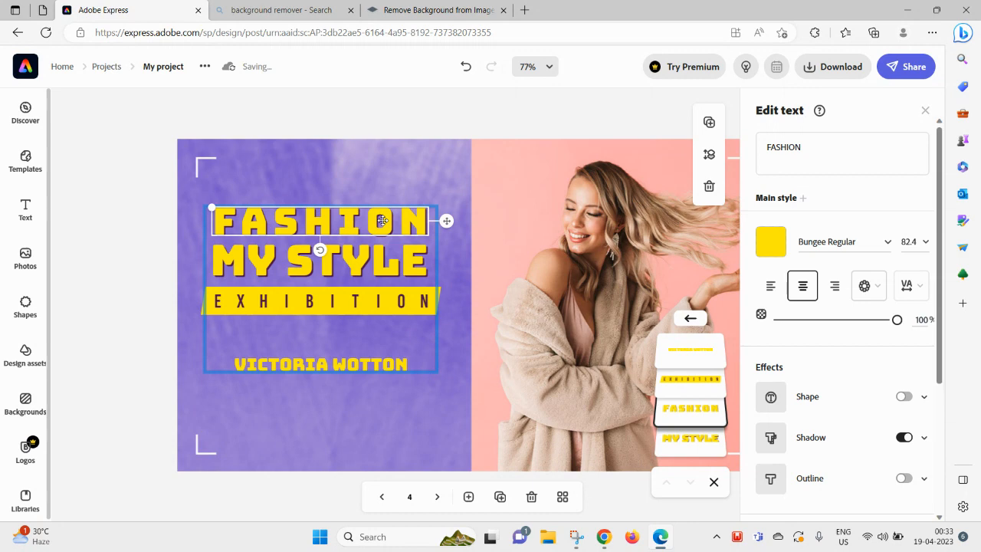
- Delete the FASHION line and enlarge the remaining title text group
key(Delete)
click(322, 271)
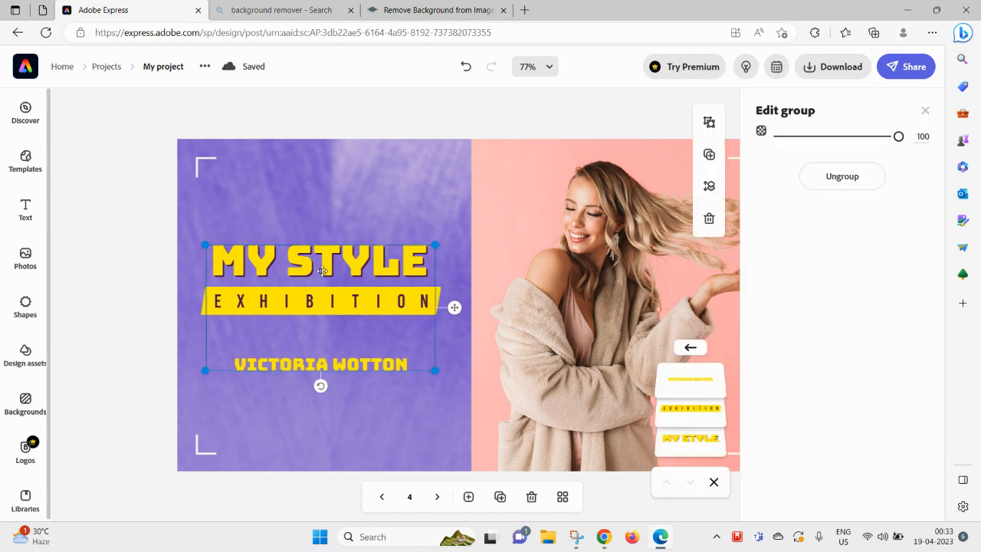
drag(205, 246, 193, 178)
drag(284, 230, 312, 230)
drag(197, 223, 181, 214)
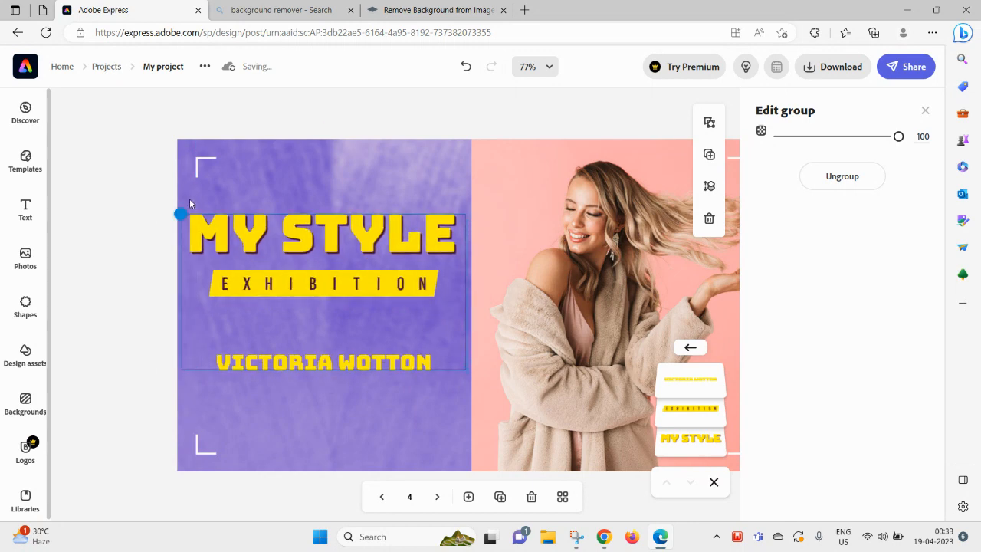
- Move the EXHIBITION banner lower and widen it to match the MY STYLE title
click(349, 406)
click(309, 267)
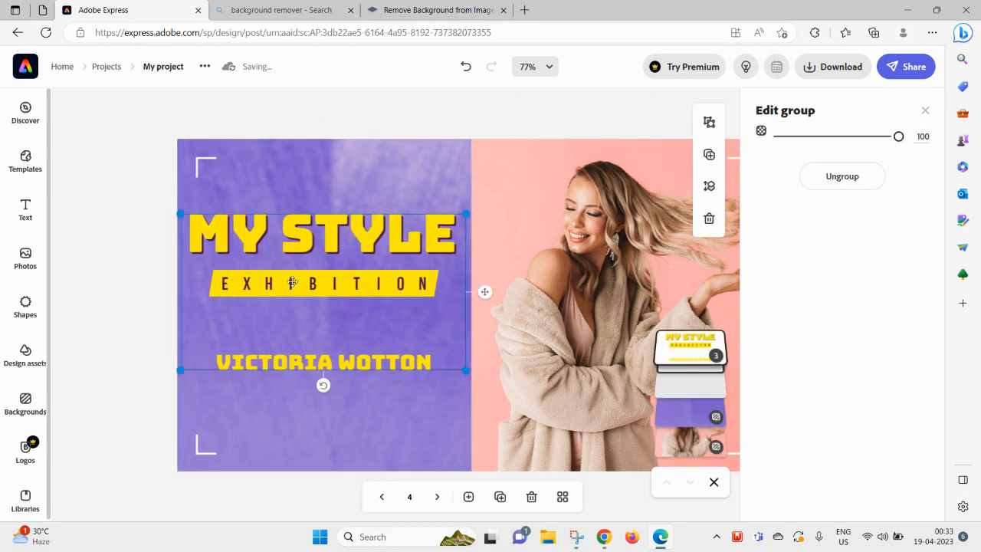
click(296, 282)
drag(296, 283, 296, 300)
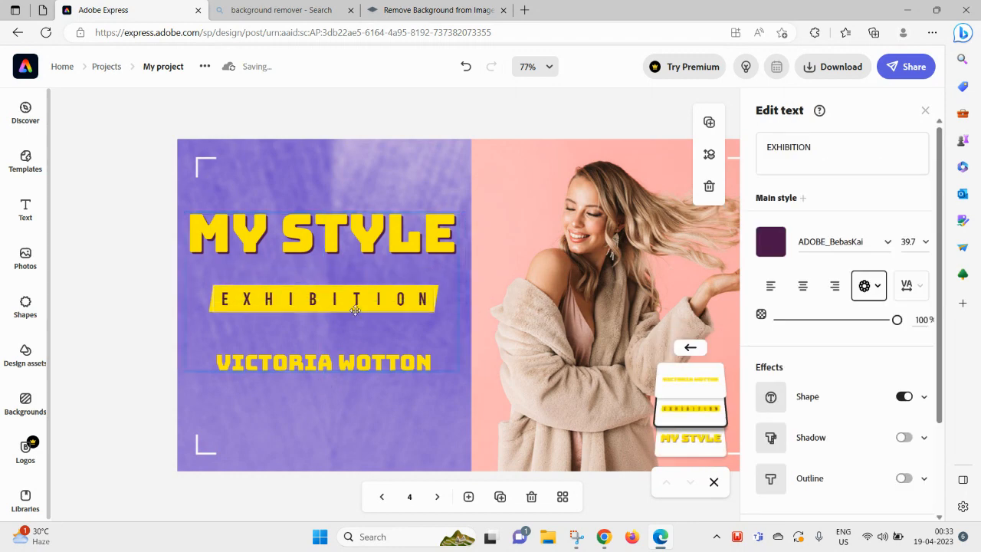
drag(213, 284, 193, 283)
click(282, 366)
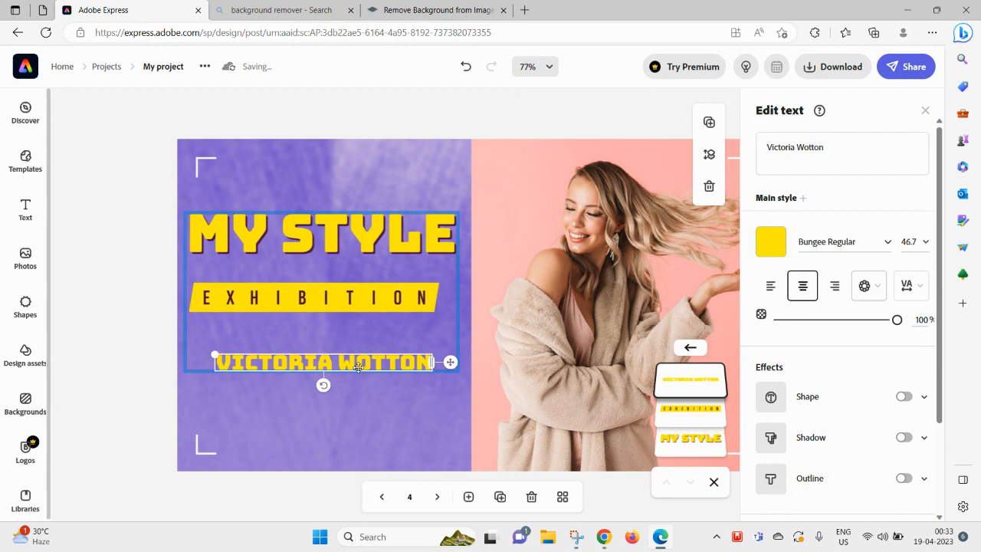
- Replace 'Wotton' with 'Palace' so the name line reads VICTORIA PALACE, using the spelling correction
double_click(814, 147)
text(Palce)
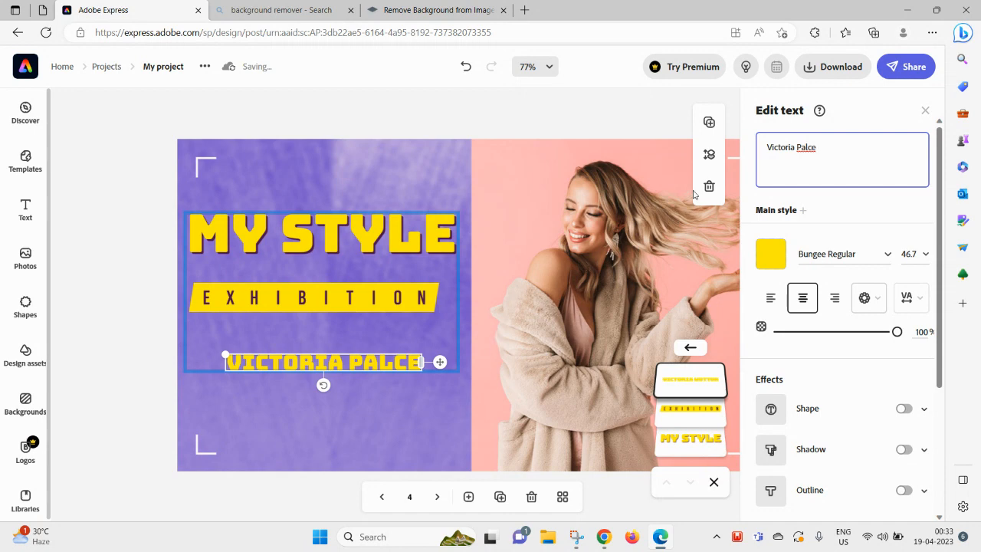
right_click(810, 147)
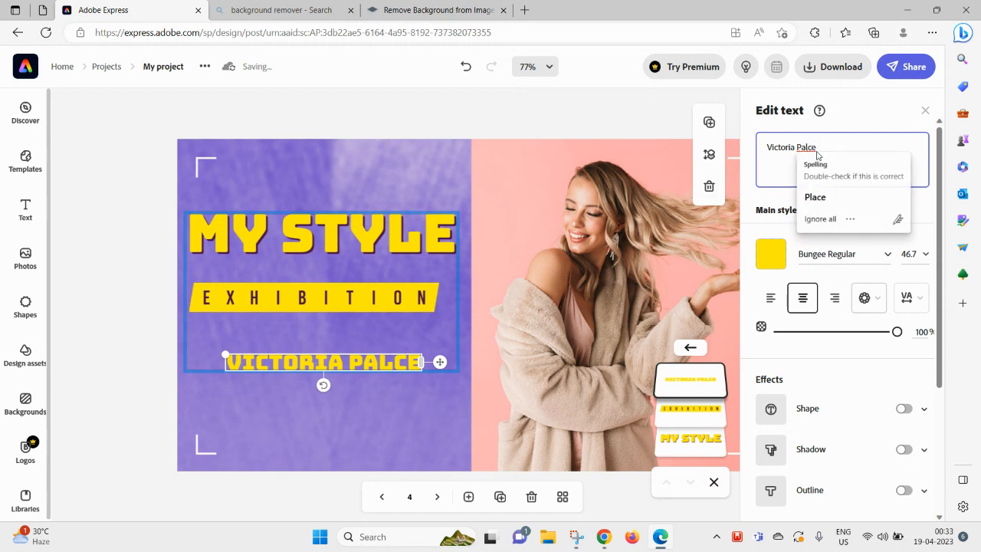
click(824, 197)
click(925, 110)
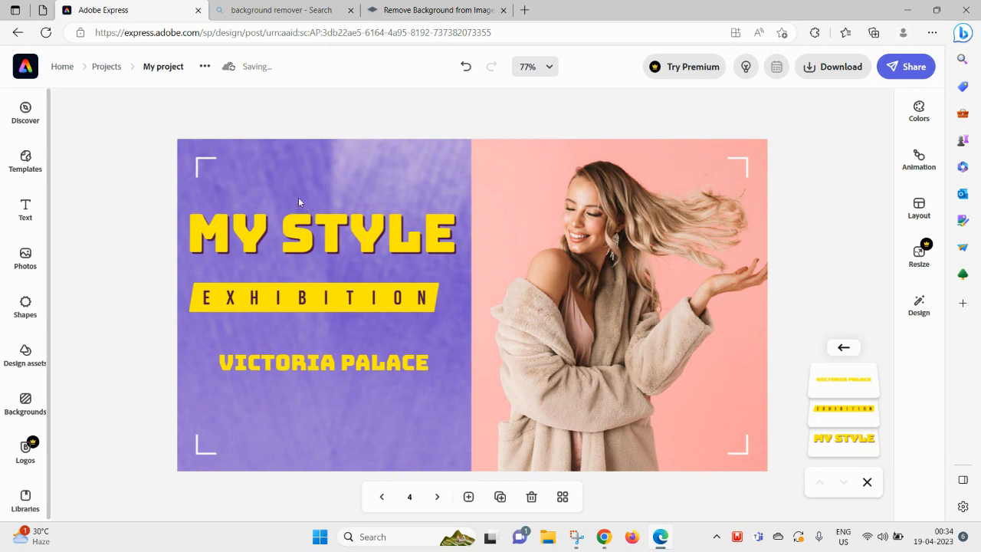
- Nudge the background photo slightly right and make the EXHIBITION lettering deep green
click(718, 168)
drag(596, 264, 607, 264)
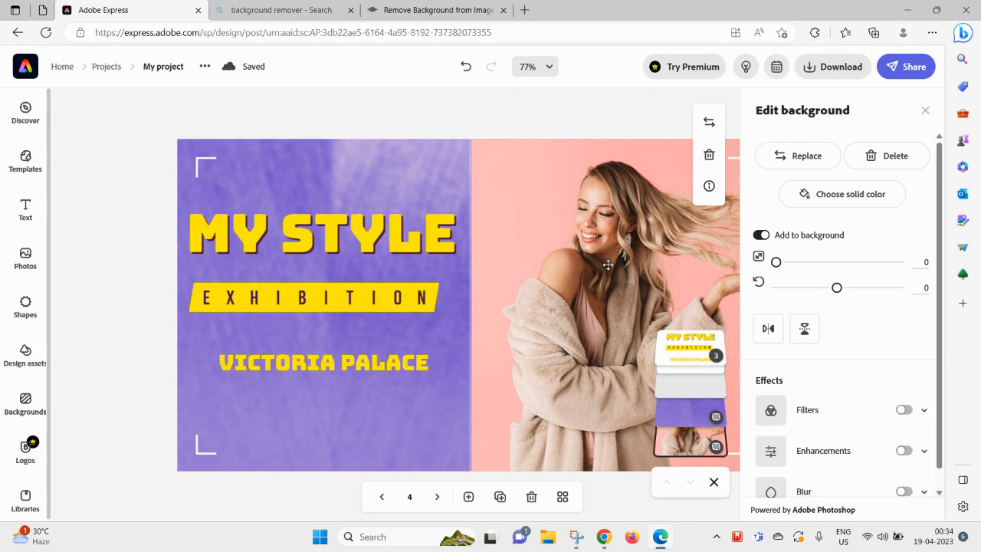
click(345, 256)
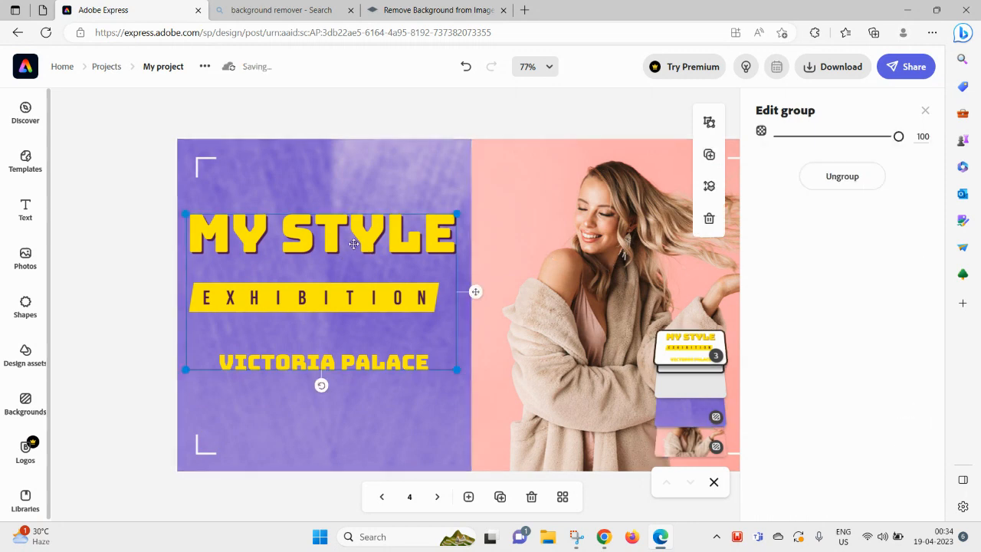
click(353, 244)
click(689, 409)
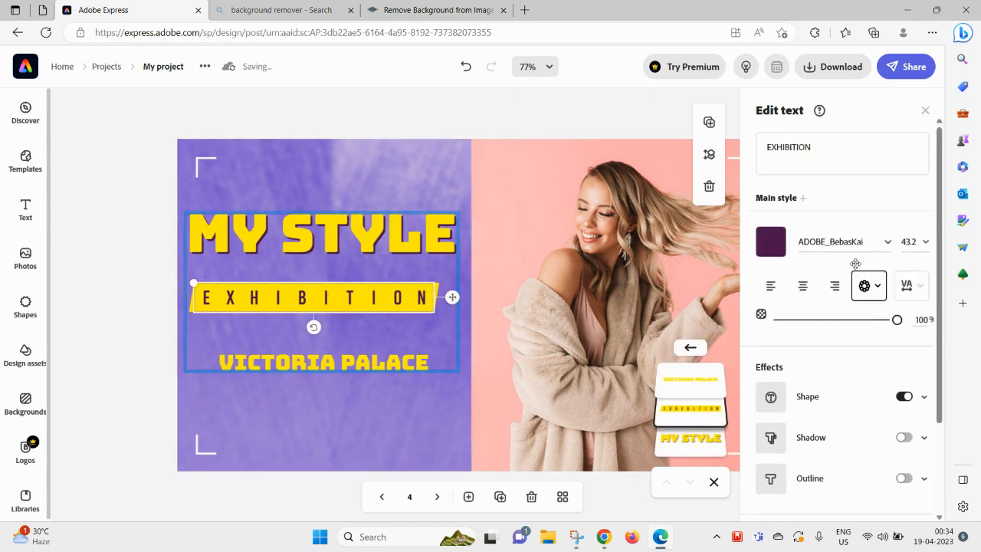
click(774, 242)
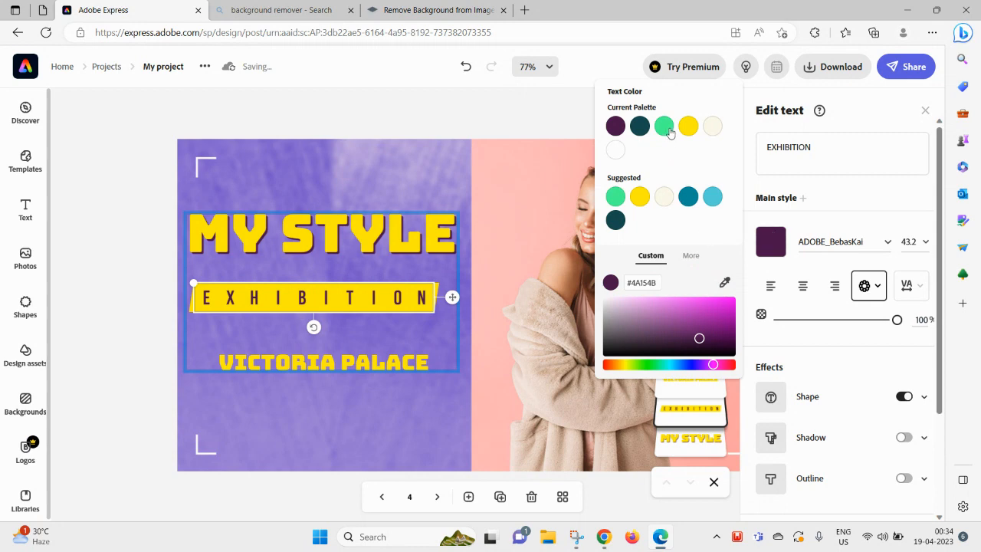
click(665, 126)
click(666, 328)
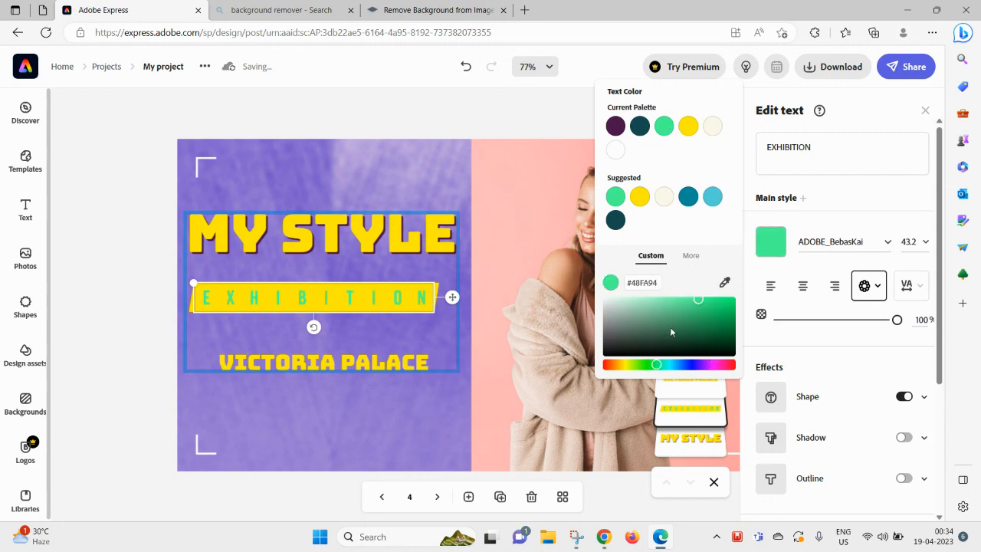
click(452, 269)
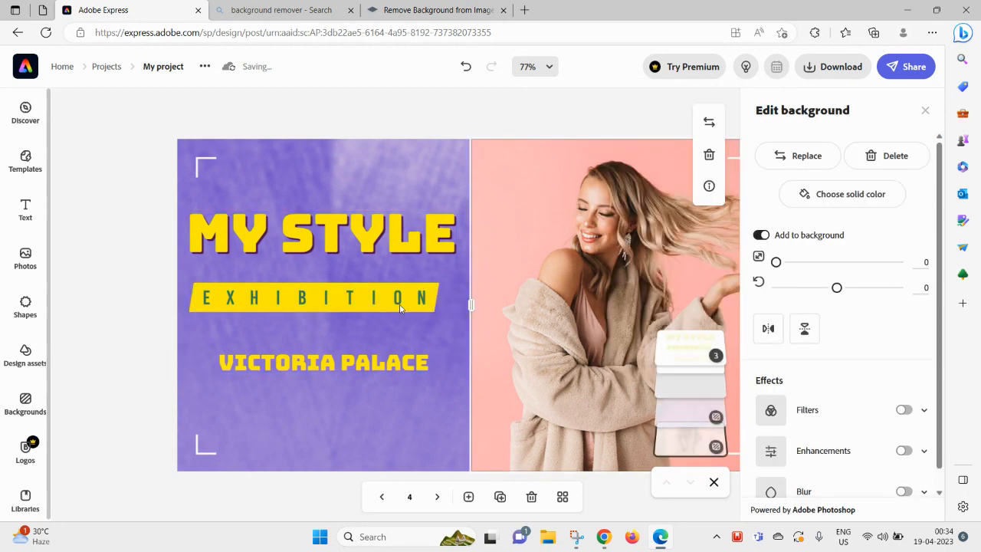
- Change the EXHIBITION banner shape colour from yellow to light green
click(398, 300)
click(398, 301)
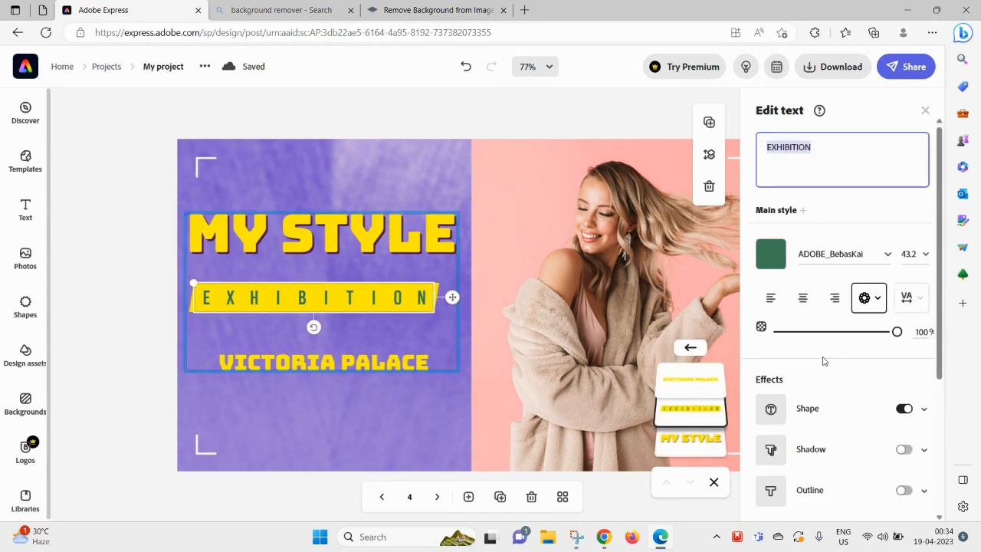
scroll(847, 412, down, 1)
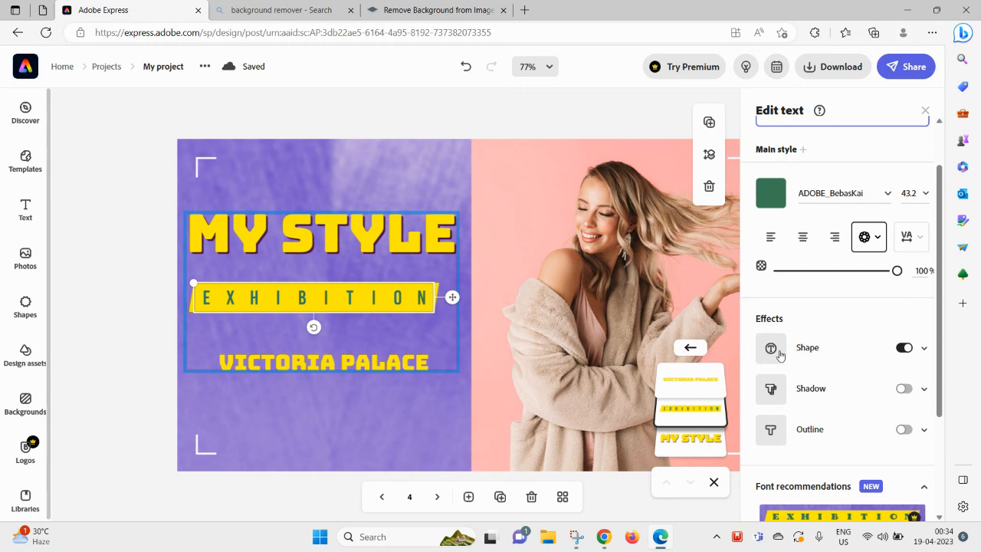
click(903, 348)
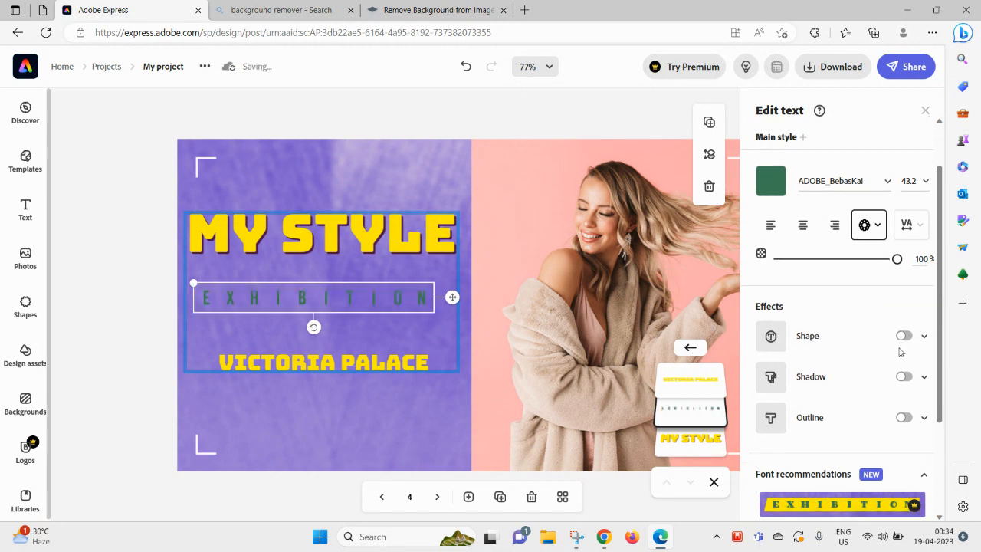
click(905, 336)
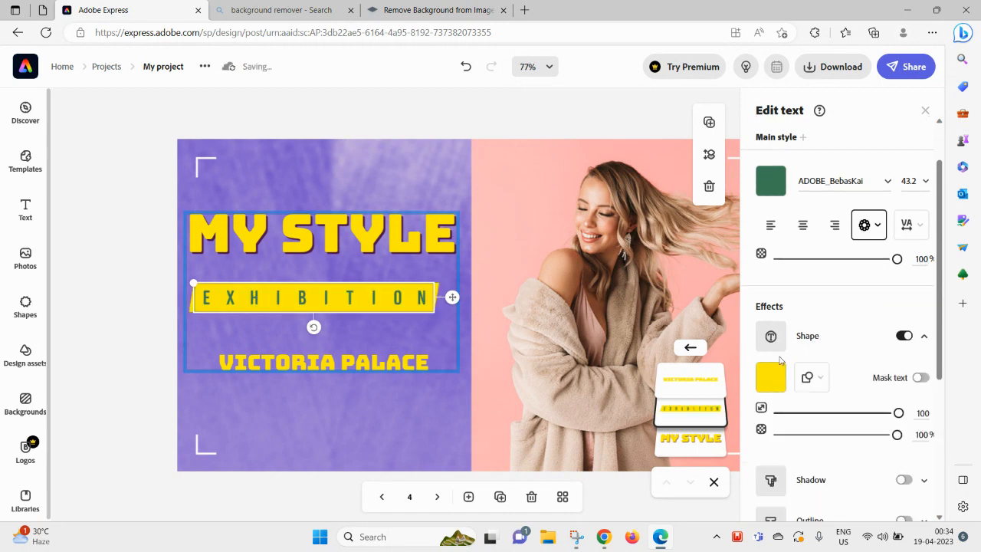
click(771, 380)
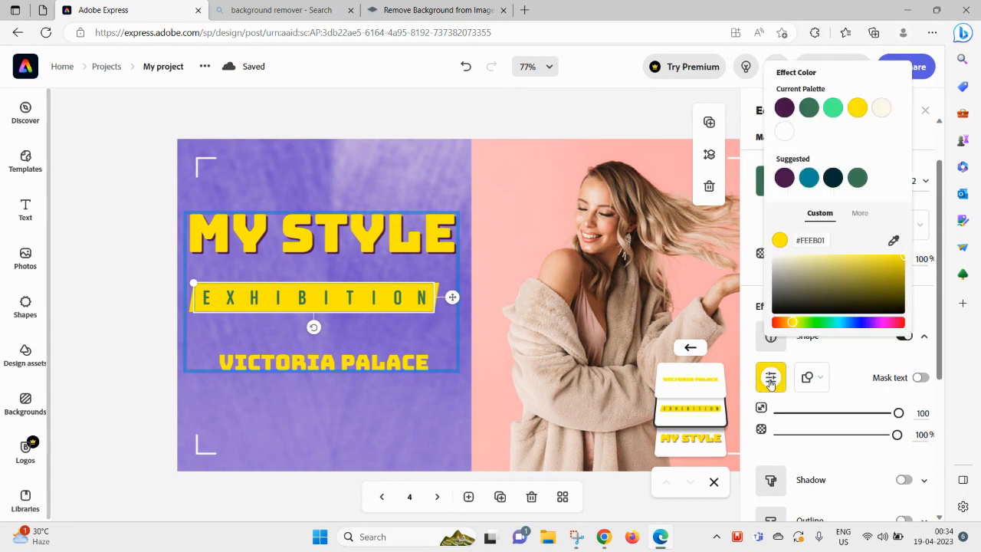
click(810, 178)
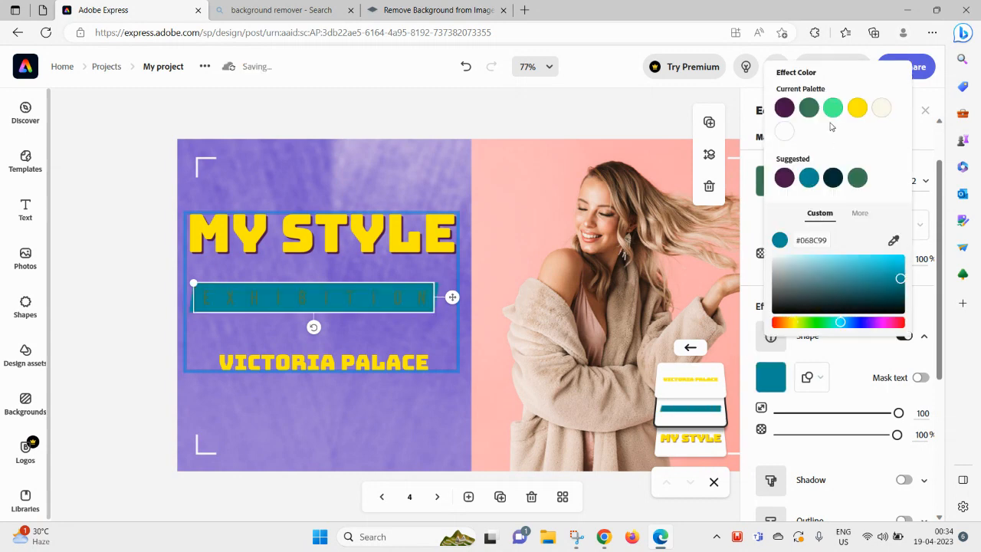
click(833, 110)
click(520, 362)
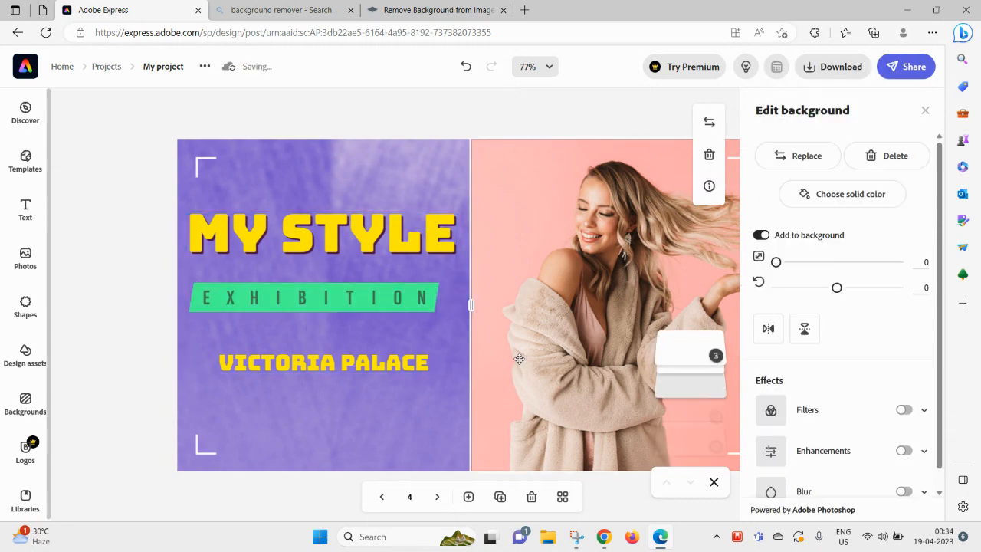
click(925, 112)
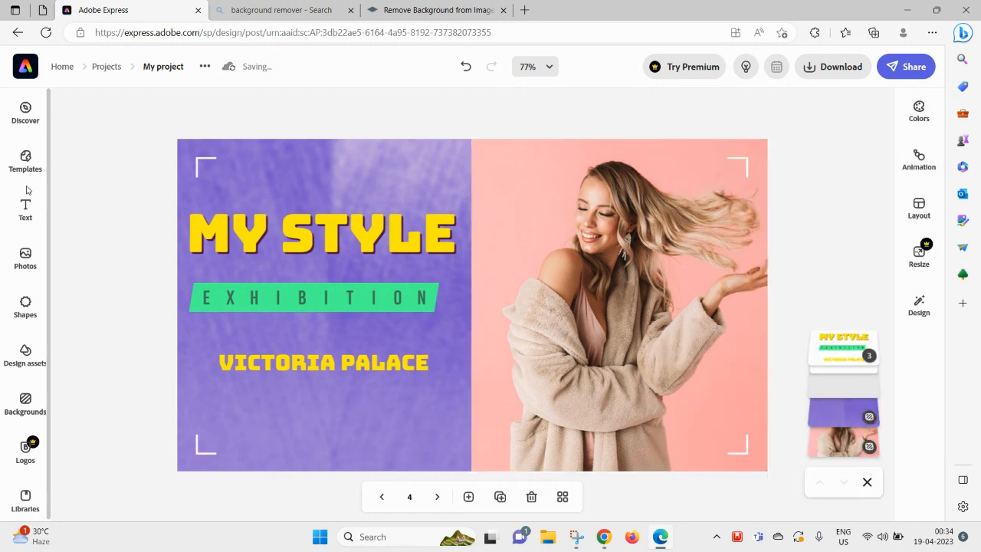
- Browse the templates panel briefly, then download page 4 as a PNG
click(31, 119)
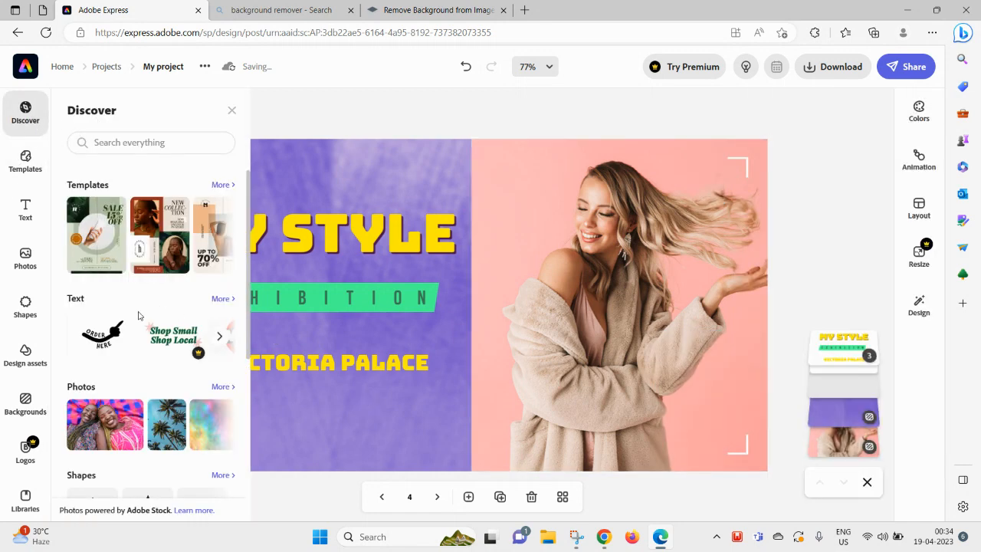
click(220, 234)
scroll(171, 340, down, 3)
scroll(165, 348, up, 3)
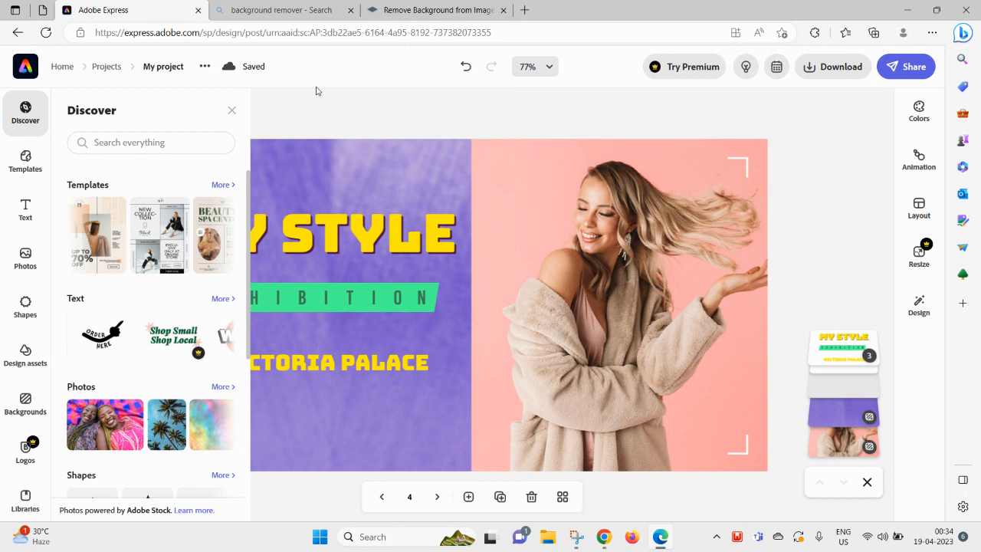
click(232, 110)
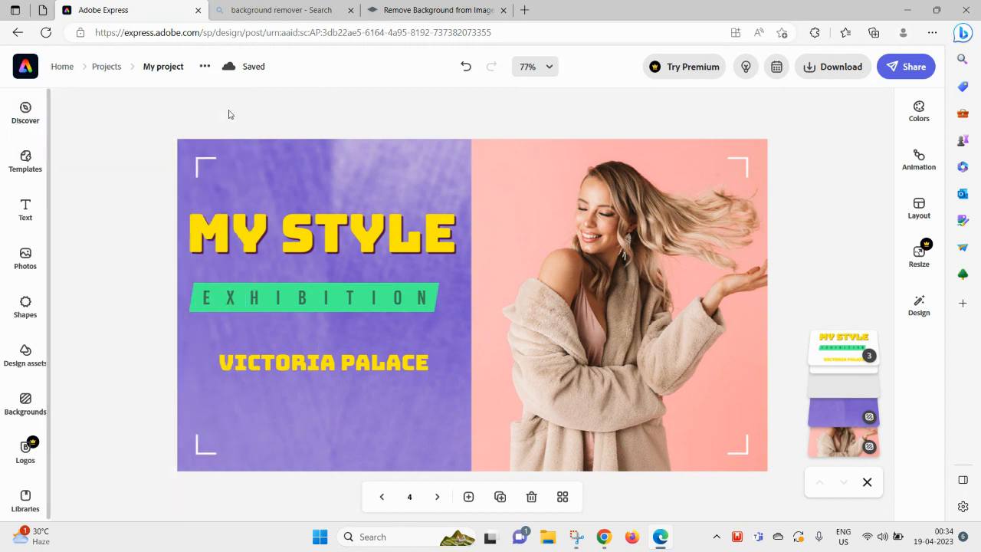
click(840, 67)
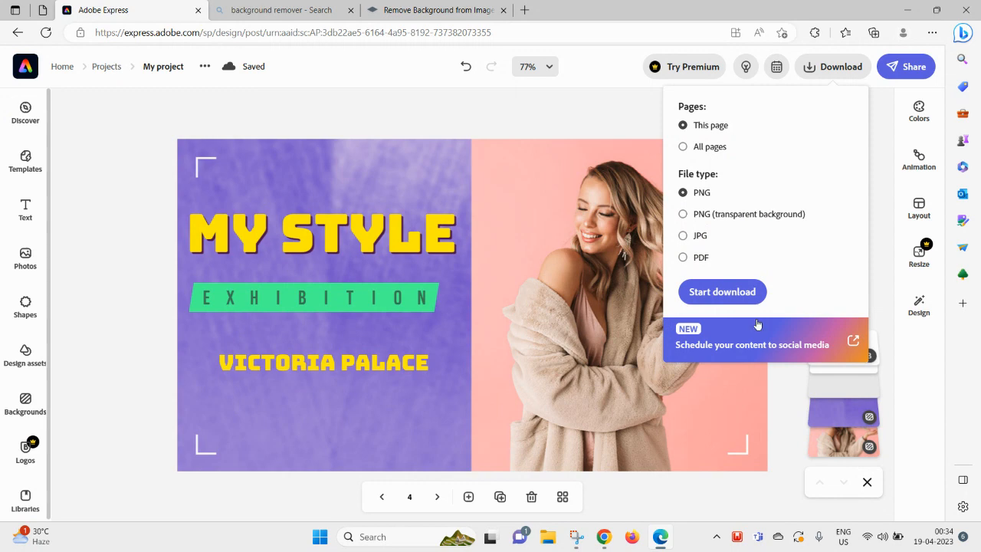
click(728, 296)
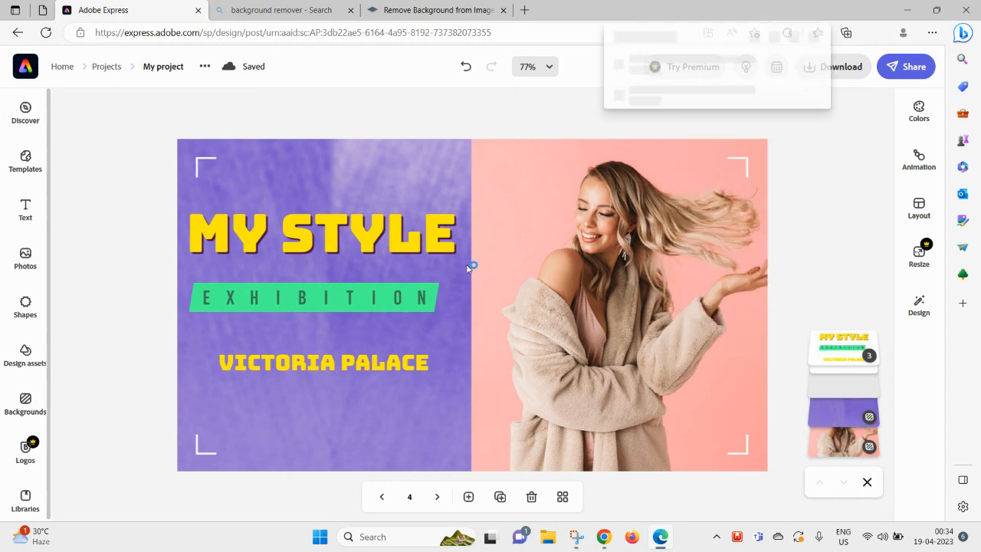